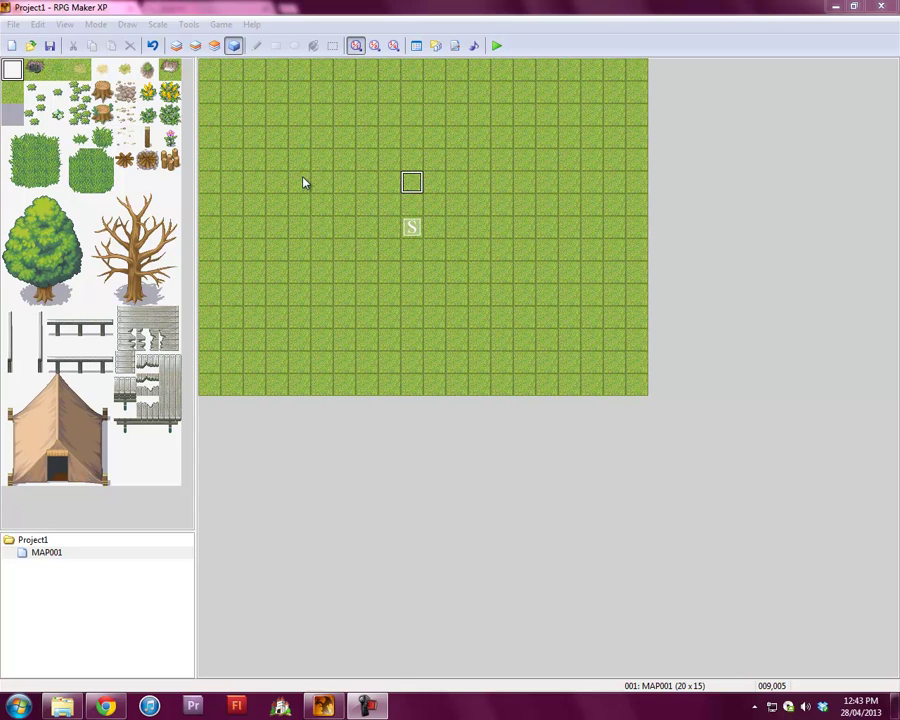
Create an event named guy1 with the green 016-Thief01 character graphic
double_click(320, 182)
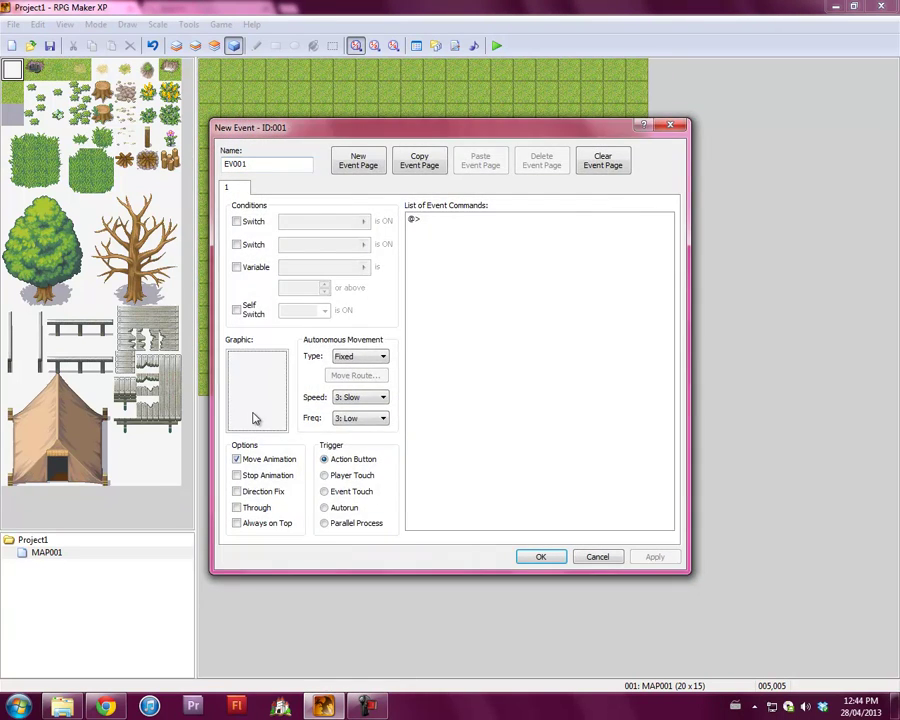
double_click(254, 414)
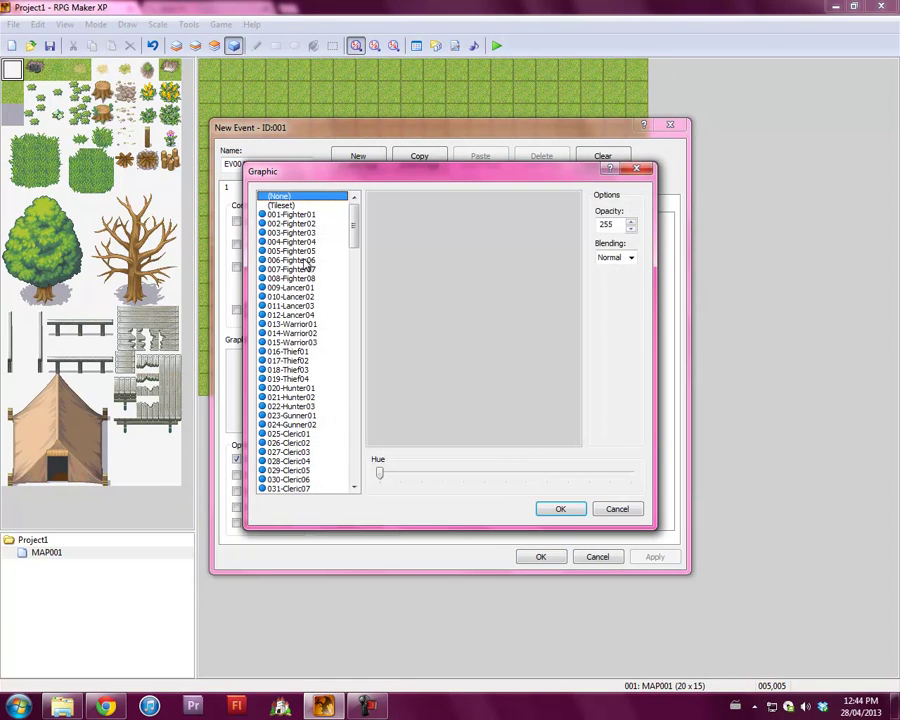
left_click(335, 351)
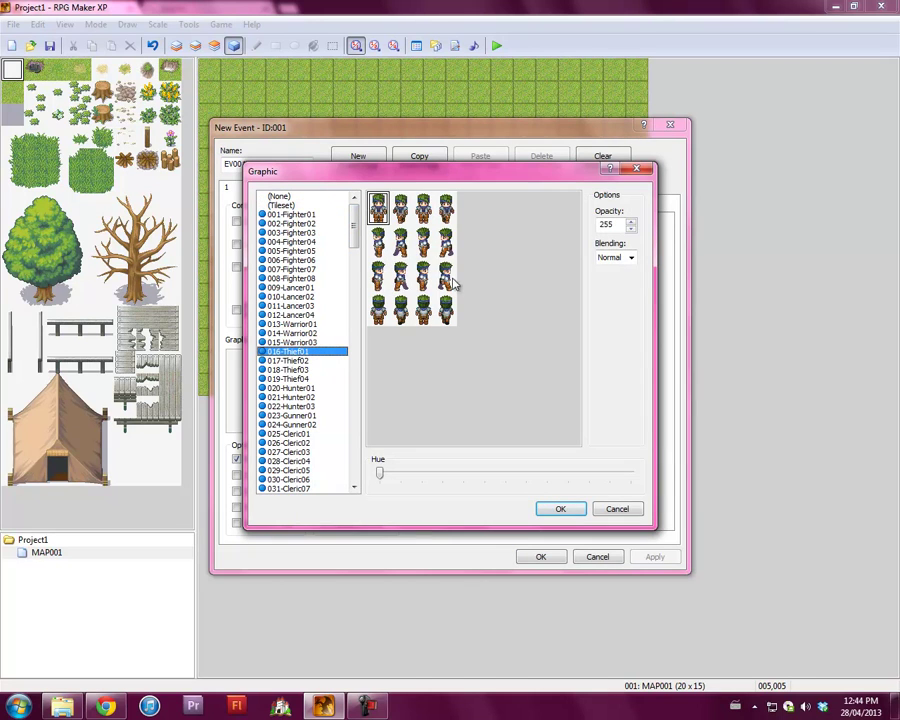
left_click(560, 509)
double_click(258, 167)
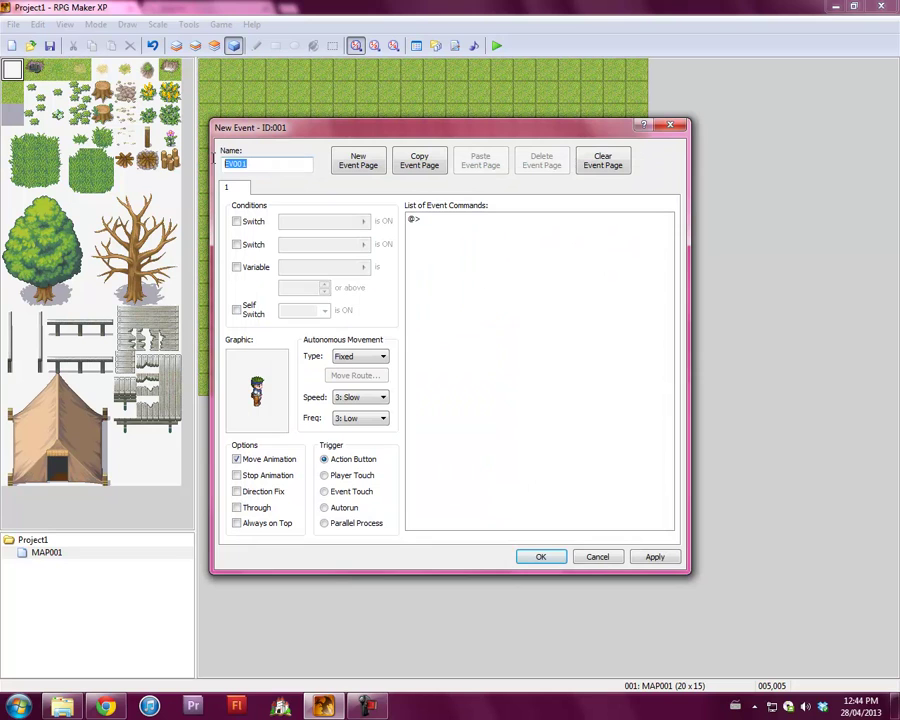
type("guy1")
left_click(550, 557)
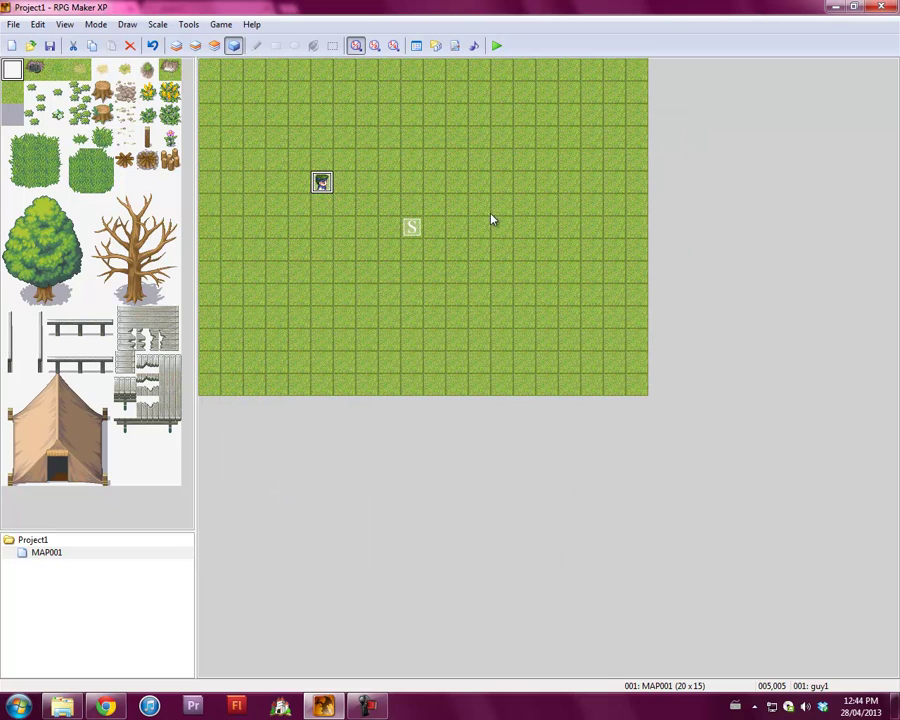
Create a red-haired 019-Thief04 event named 'h' and move it beside the start point
double_click(455, 207)
double_click(237, 406)
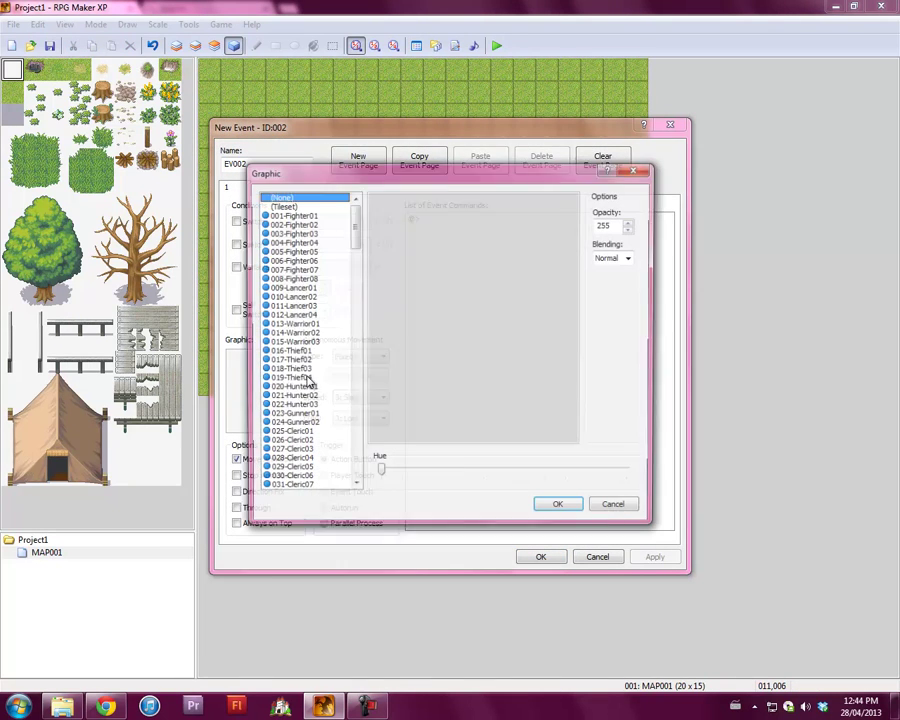
left_click(309, 378)
left_click(380, 312)
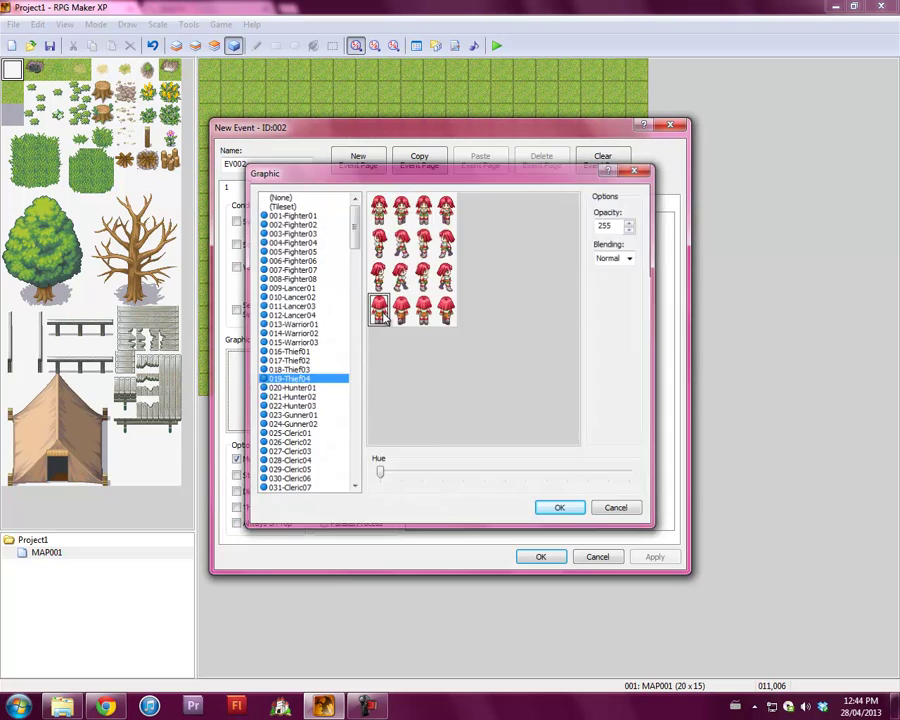
double_click(380, 312)
double_click(255, 165)
type("h")
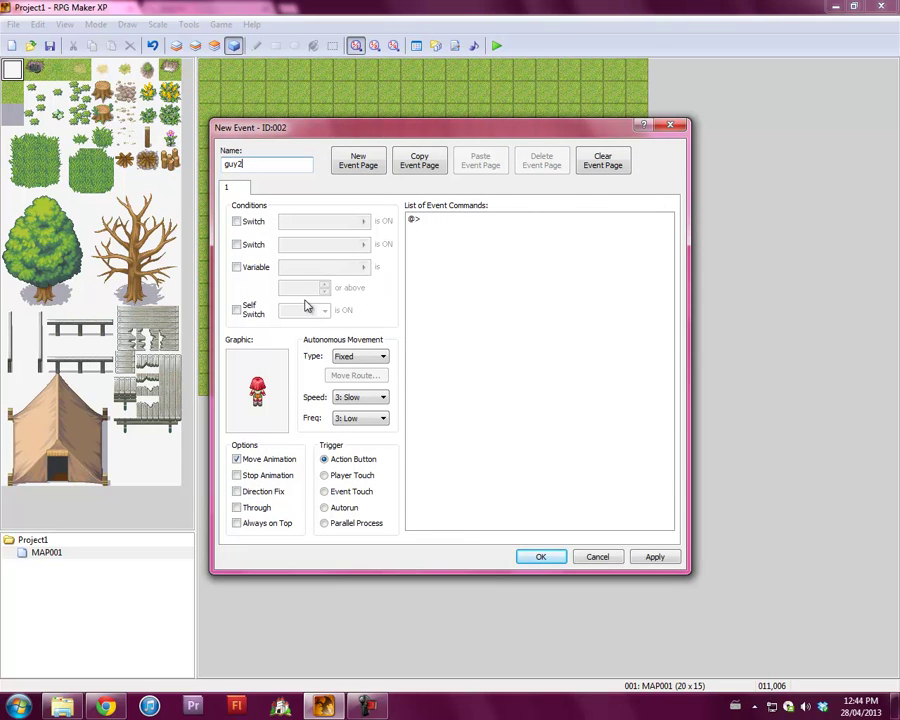
left_click(650, 558)
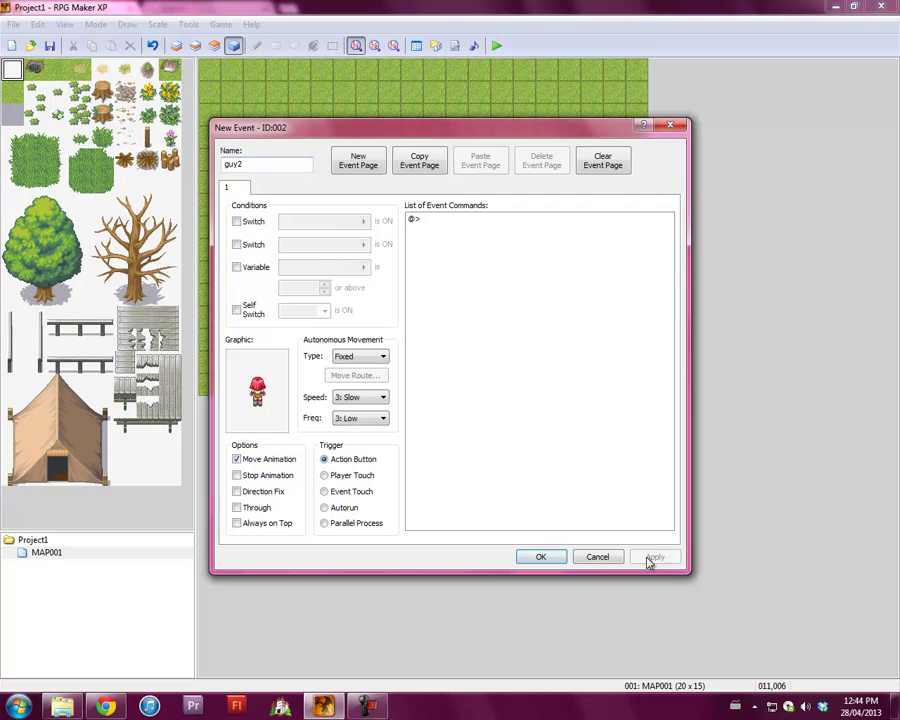
left_click(541, 557)
left_click_drag(456, 205, 389, 227)
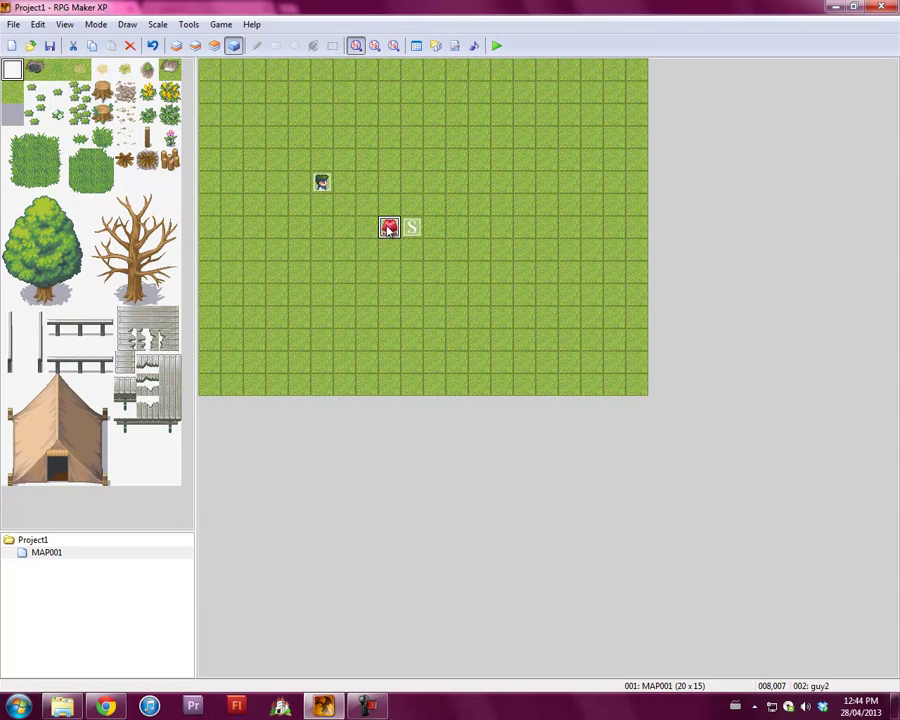
Create a third event named Guy1 with the brown 017-Thief02 graphic
double_click(345, 183)
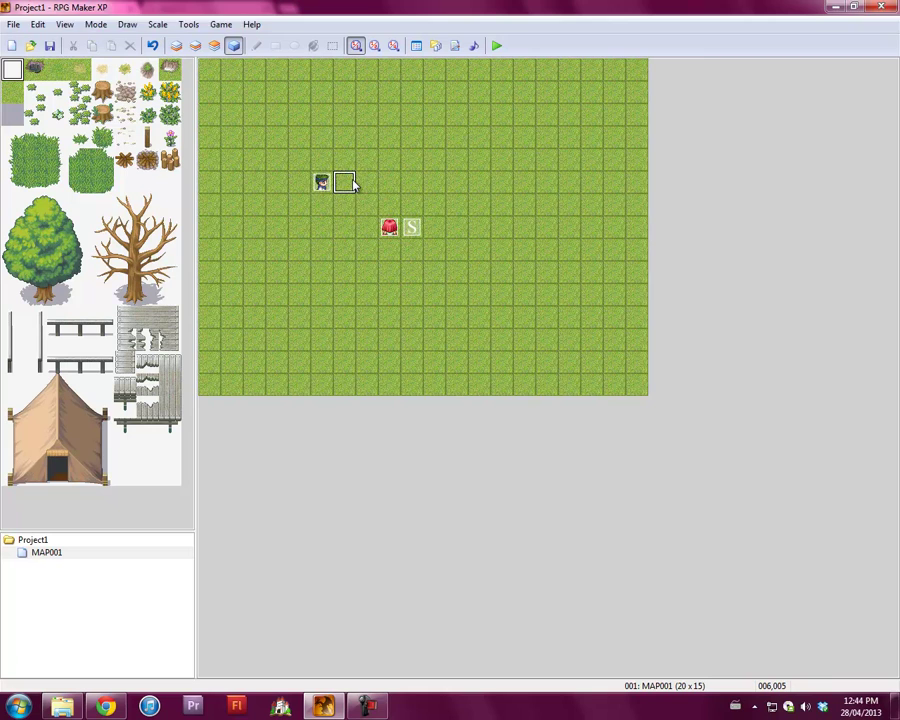
double_click(255, 385)
left_click(283, 370)
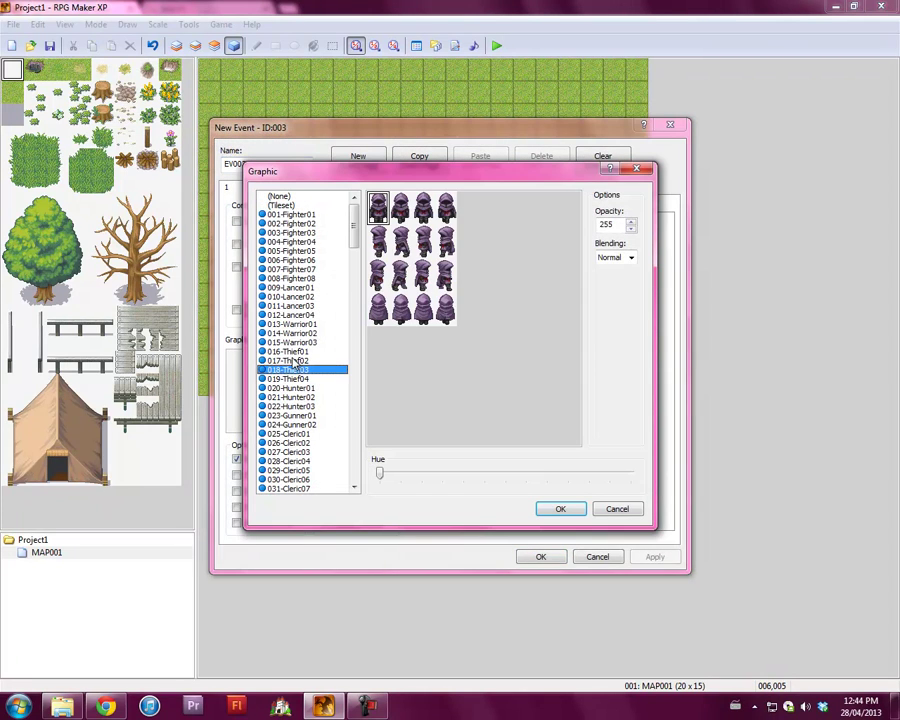
left_click(285, 360)
double_click(375, 253)
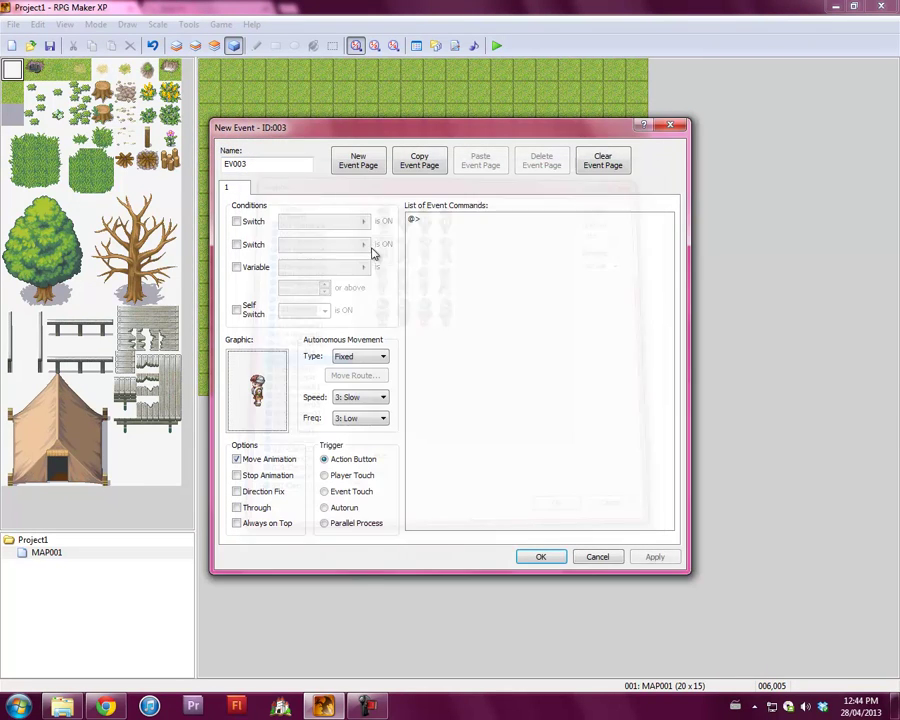
double_click(245, 163)
type("Guy1")
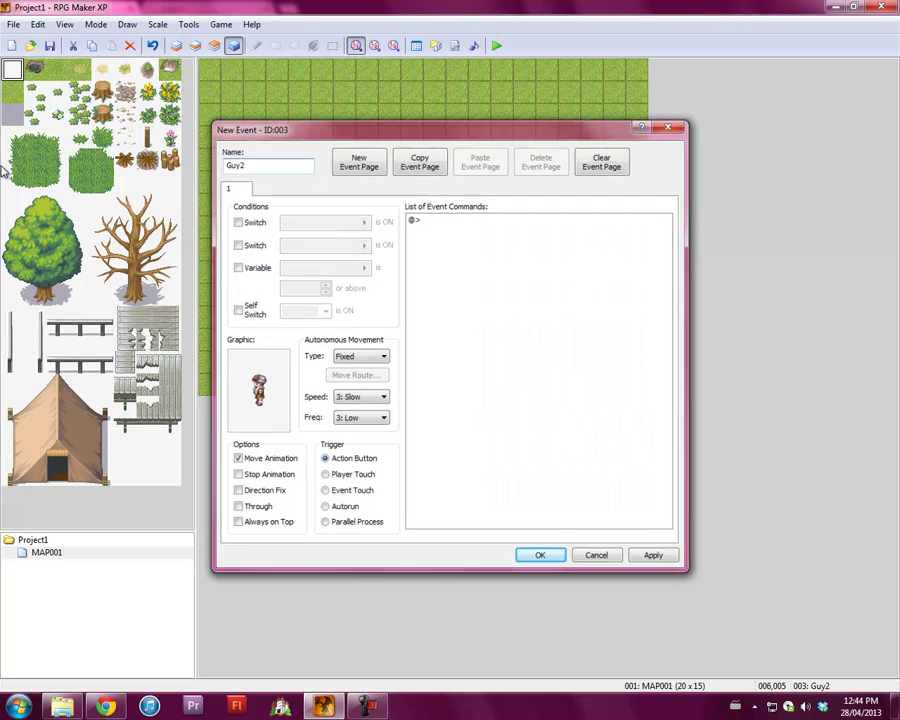
key("Return")
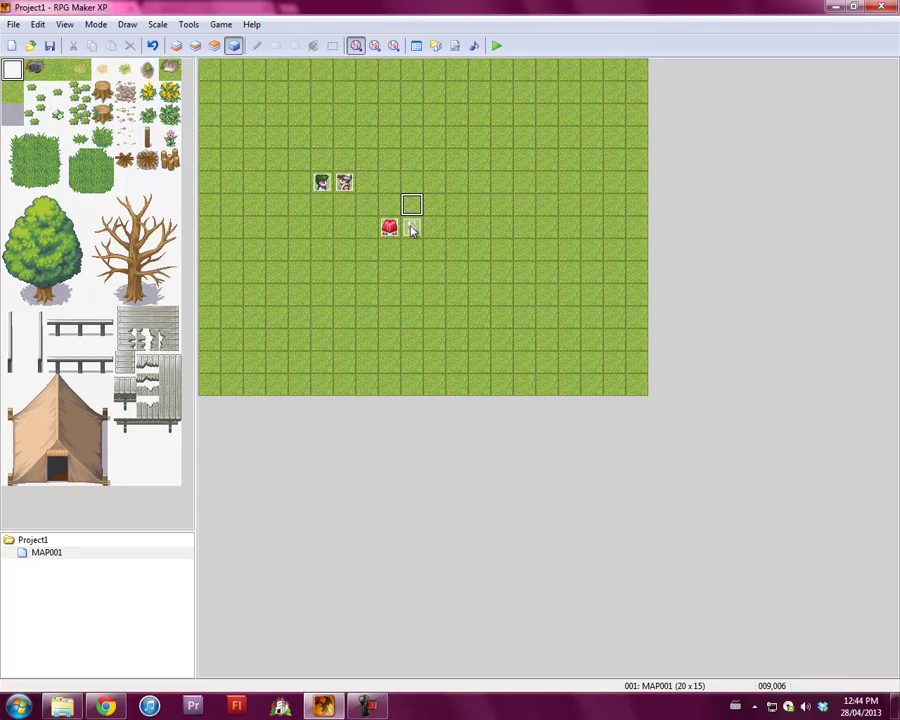
Set the Guy2 event's Autonomous Movement Type to Custom and bring up Move Route
left_click(344, 183)
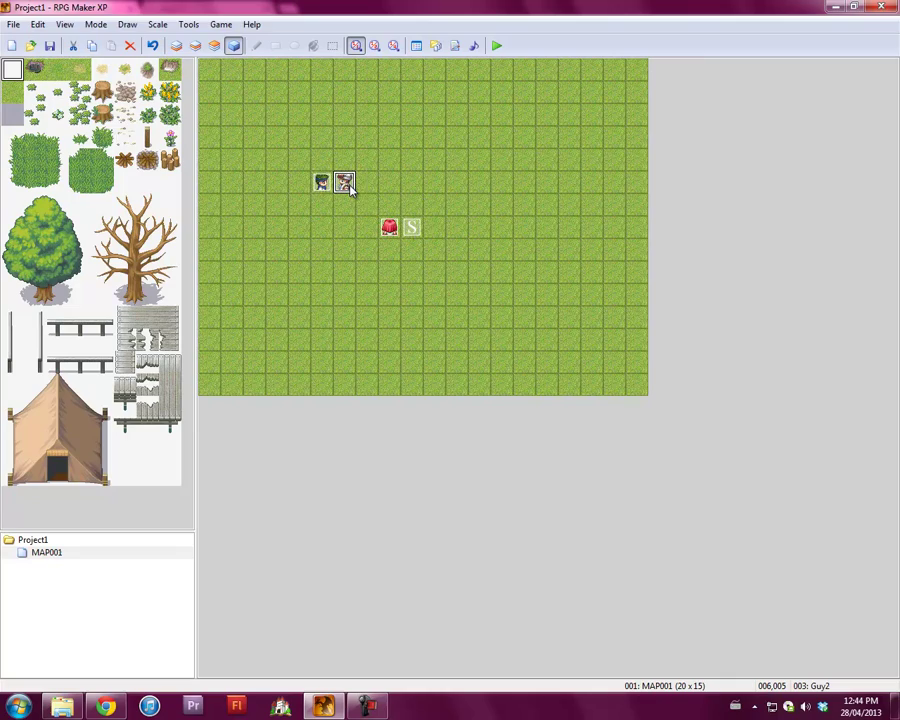
double_click(349, 188)
left_click_drag(390, 135, 673, 106)
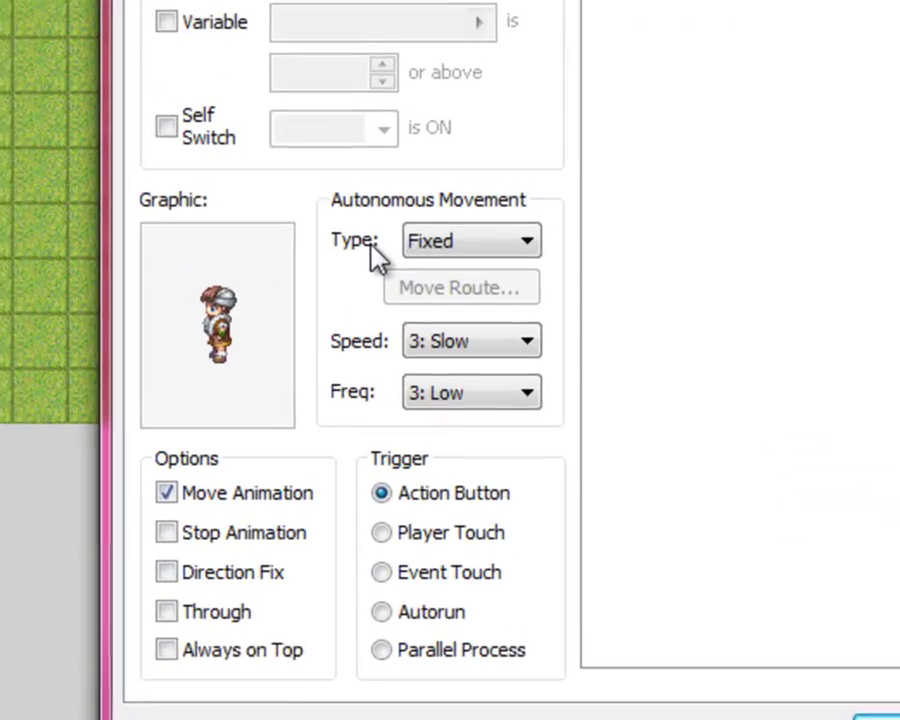
left_click(448, 246)
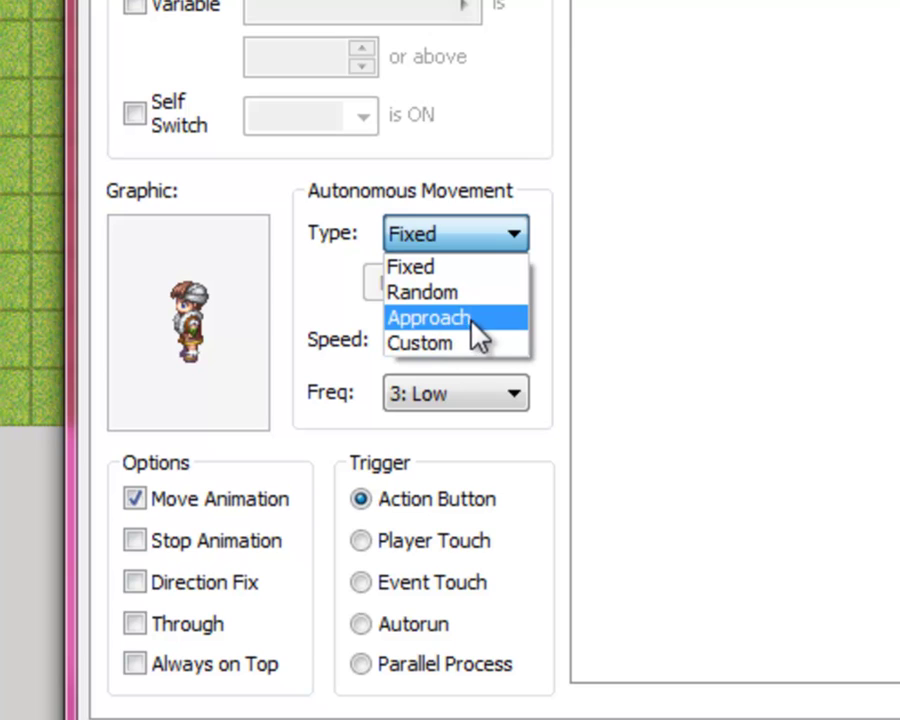
left_click(466, 340)
left_click(466, 342)
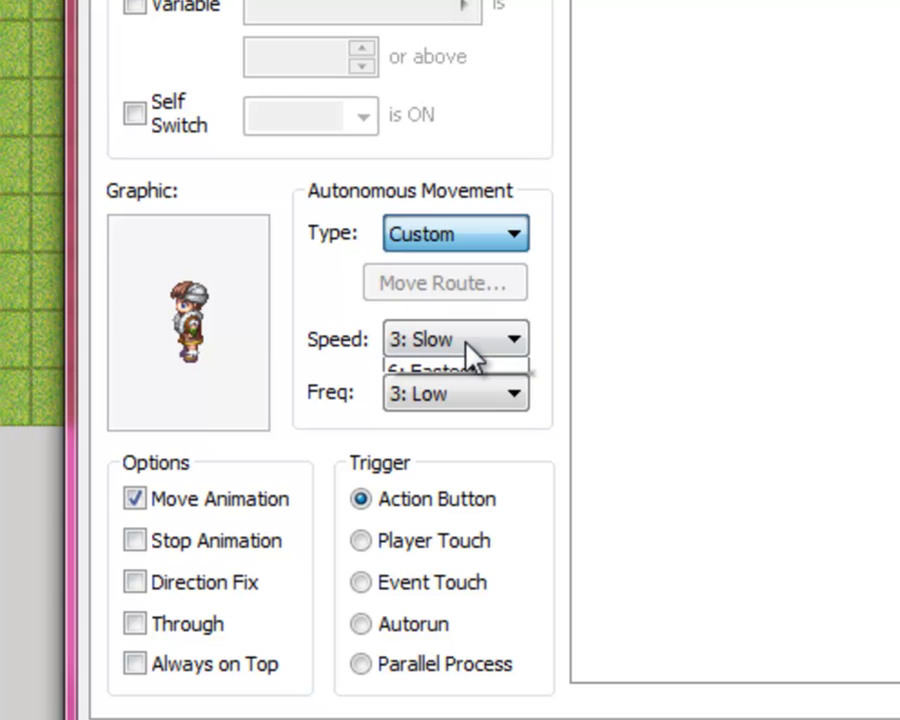
left_click(466, 342)
left_click(473, 296)
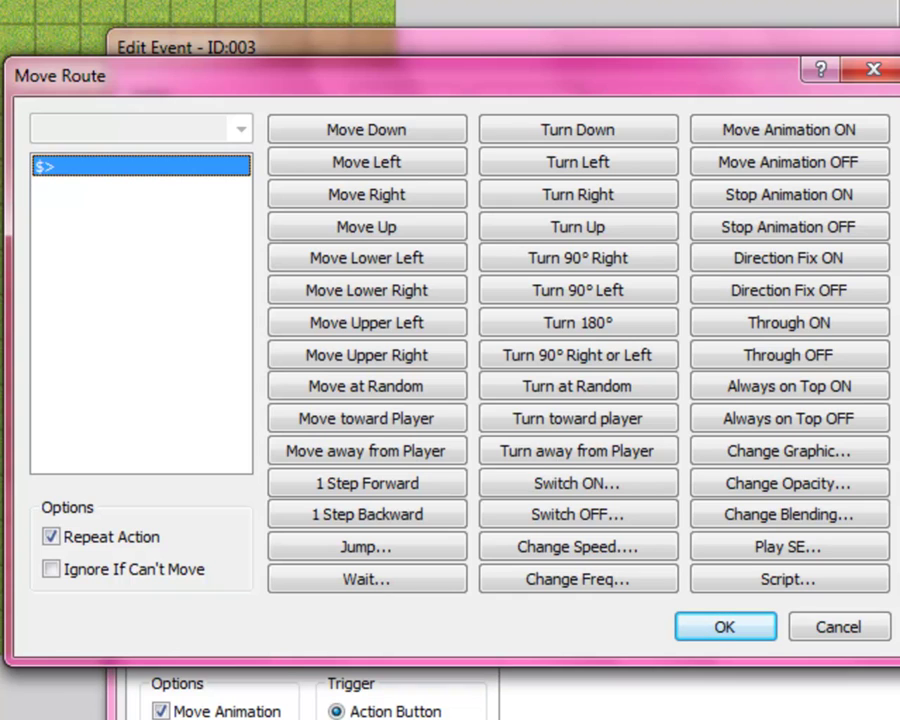
Build Guy2's route: two right, down, wait 20, up, two left, wait 20
left_click(335, 196)
left_click(335, 196)
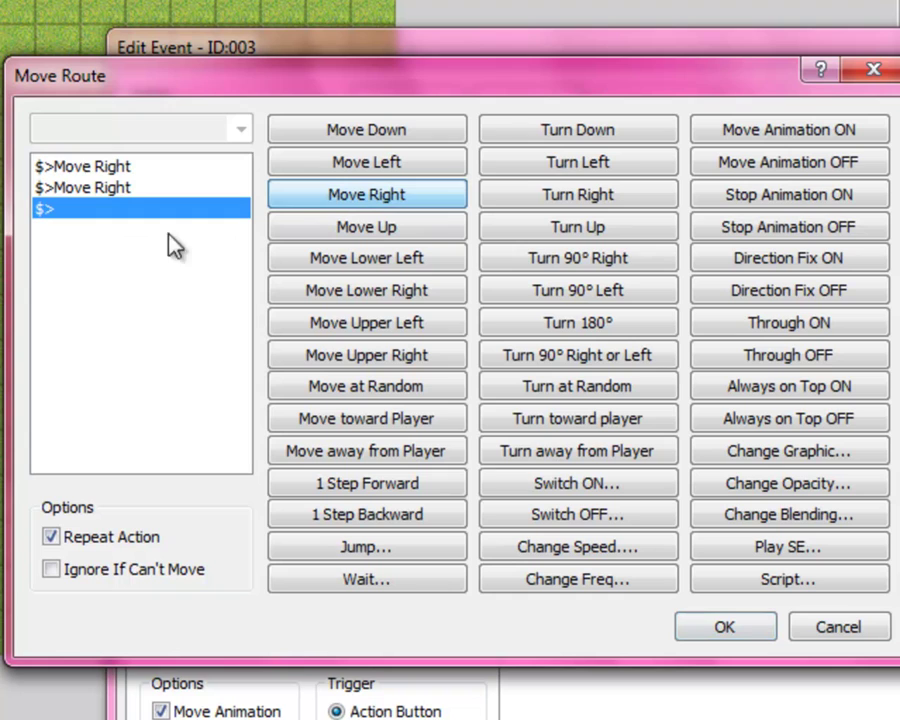
left_click(322, 133)
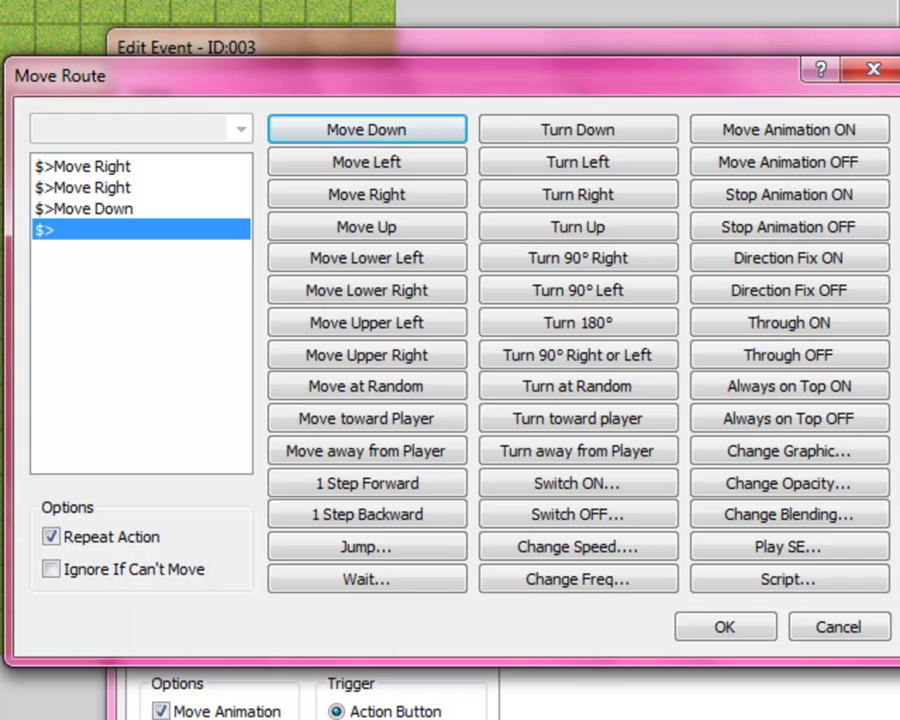
left_click(380, 582)
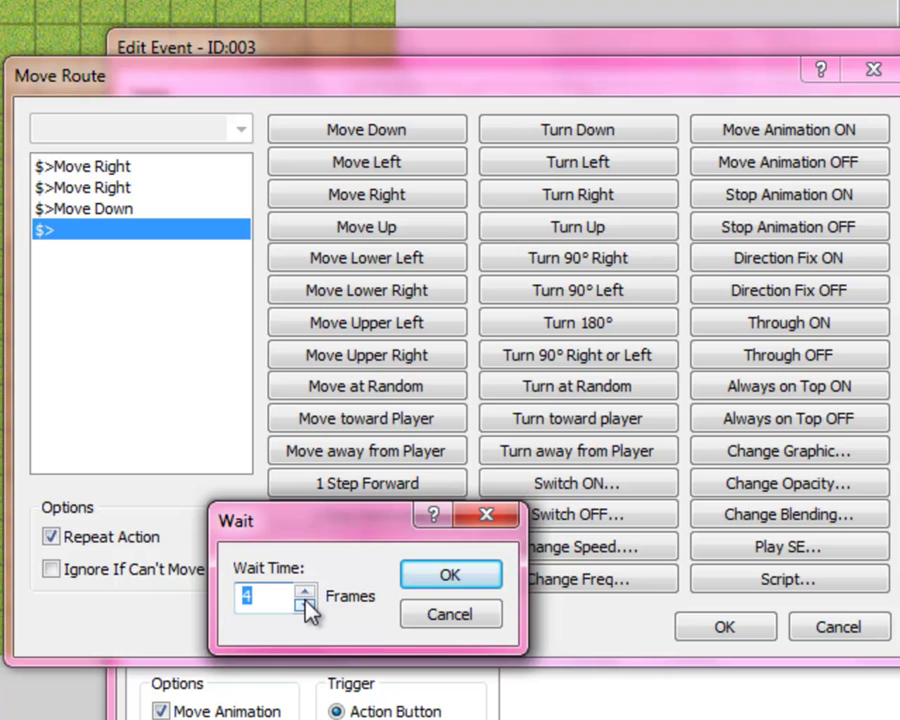
type("16")
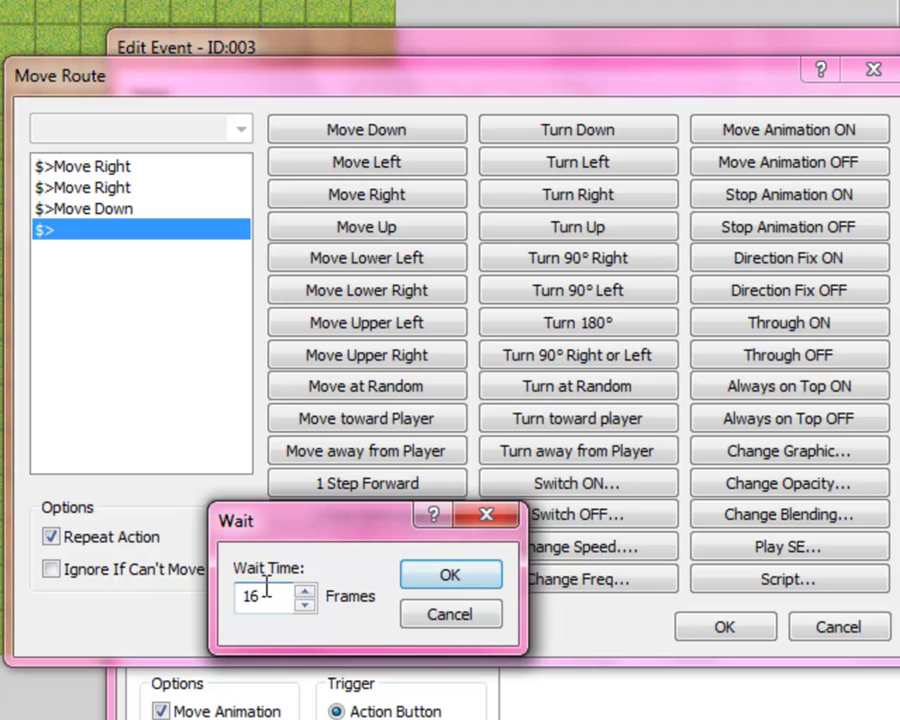
type("20")
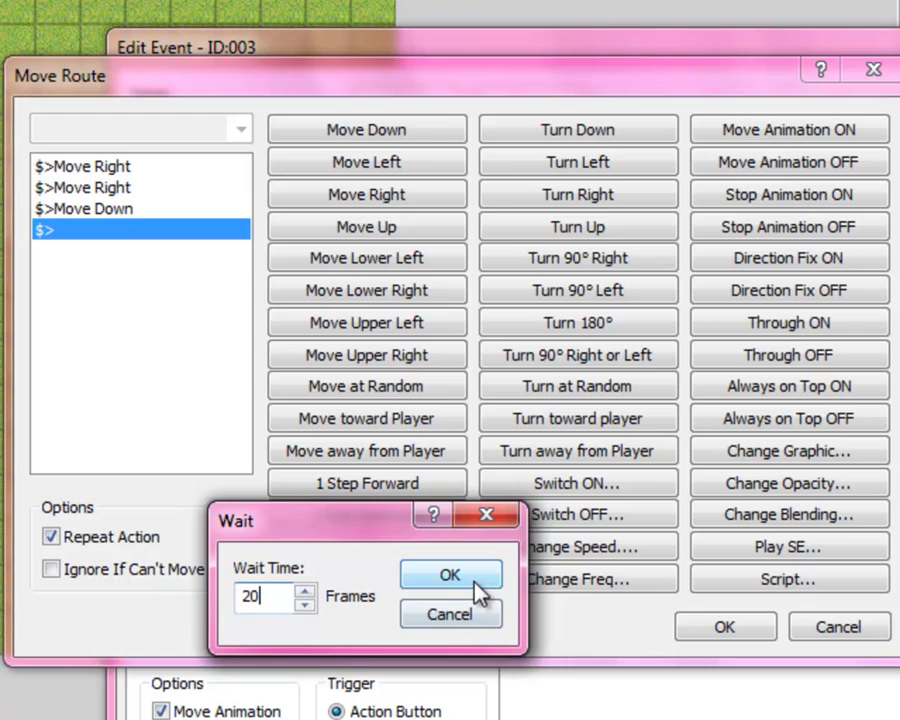
left_click(430, 580)
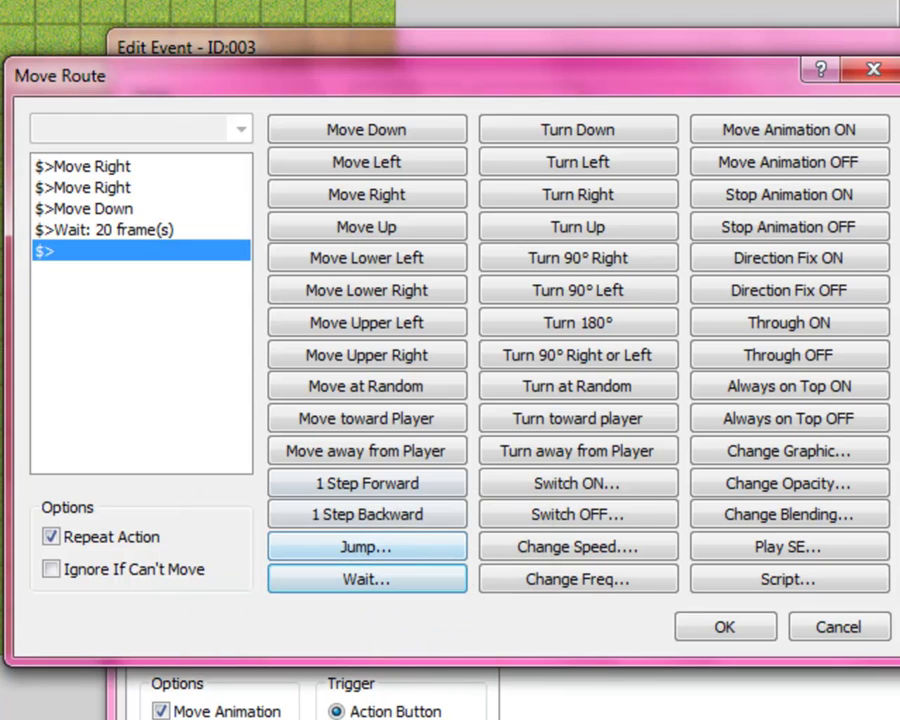
left_click(405, 234)
left_click(378, 180)
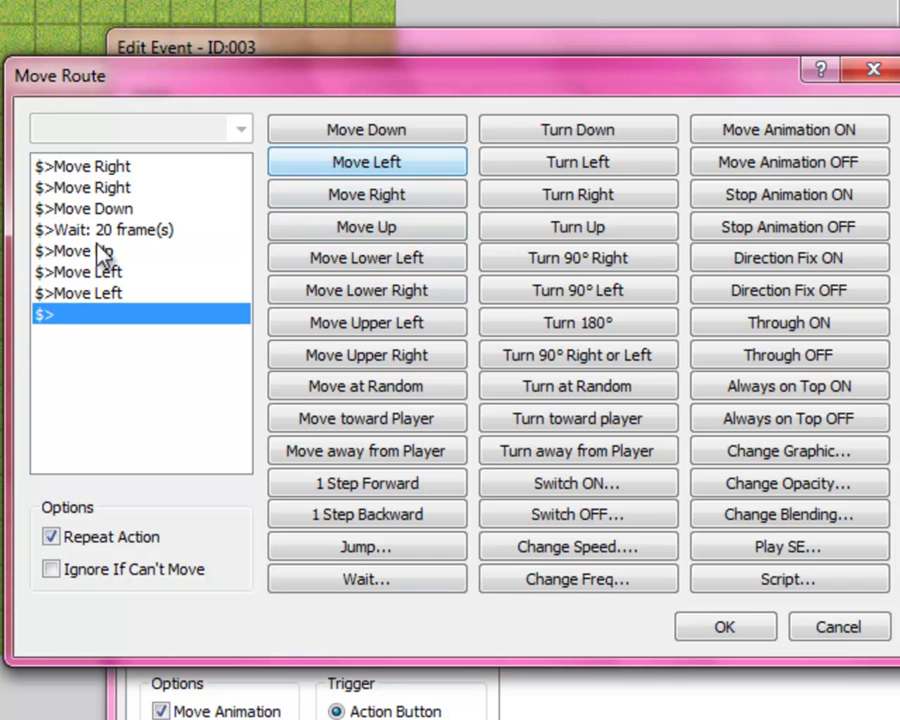
left_click(405, 579)
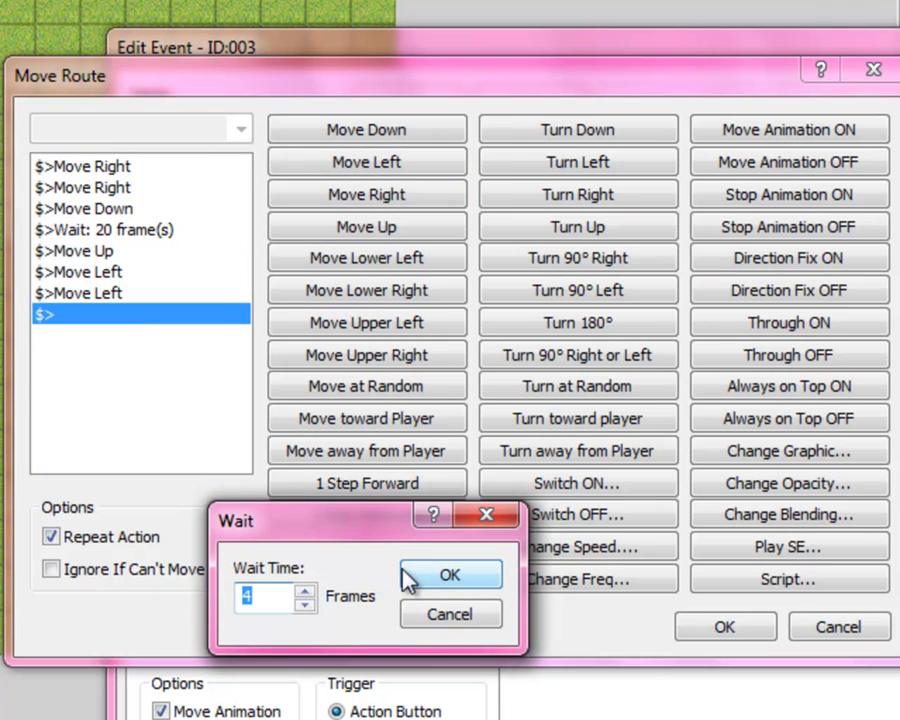
type("20")
left_click(436, 578)
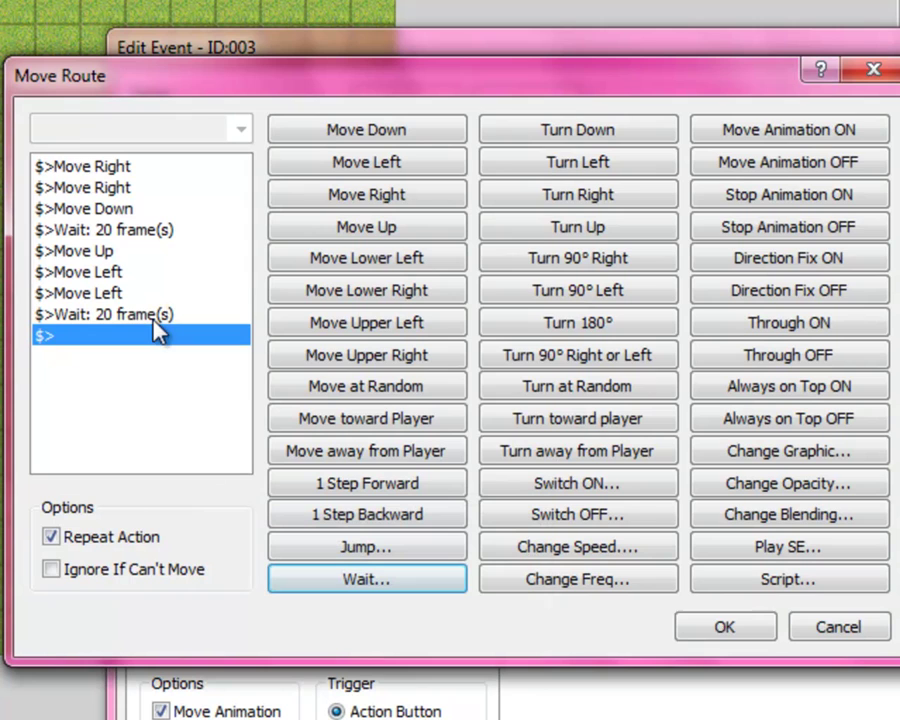
left_click(712, 630)
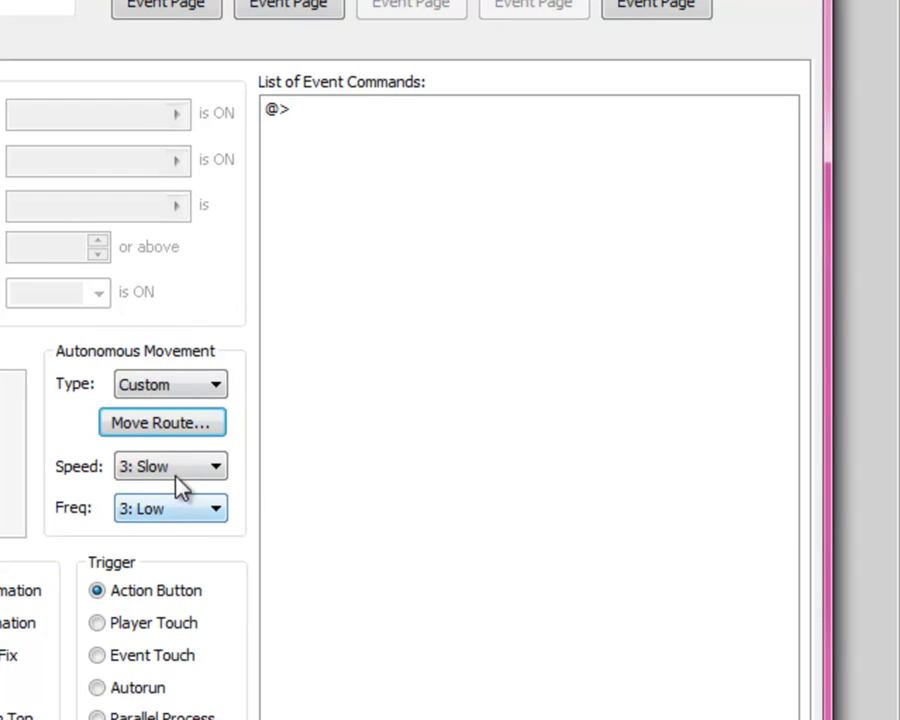
Keep movement speed at 3: Slow and set frequency to 5: Higher
left_click(176, 478)
left_click(181, 532)
left_click(181, 515)
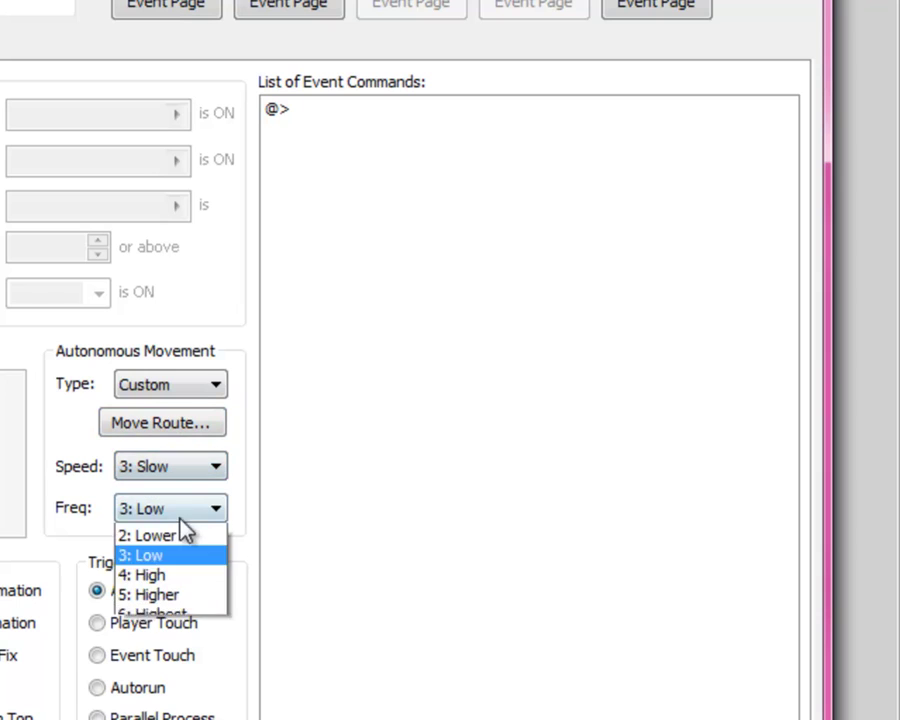
left_click(165, 612)
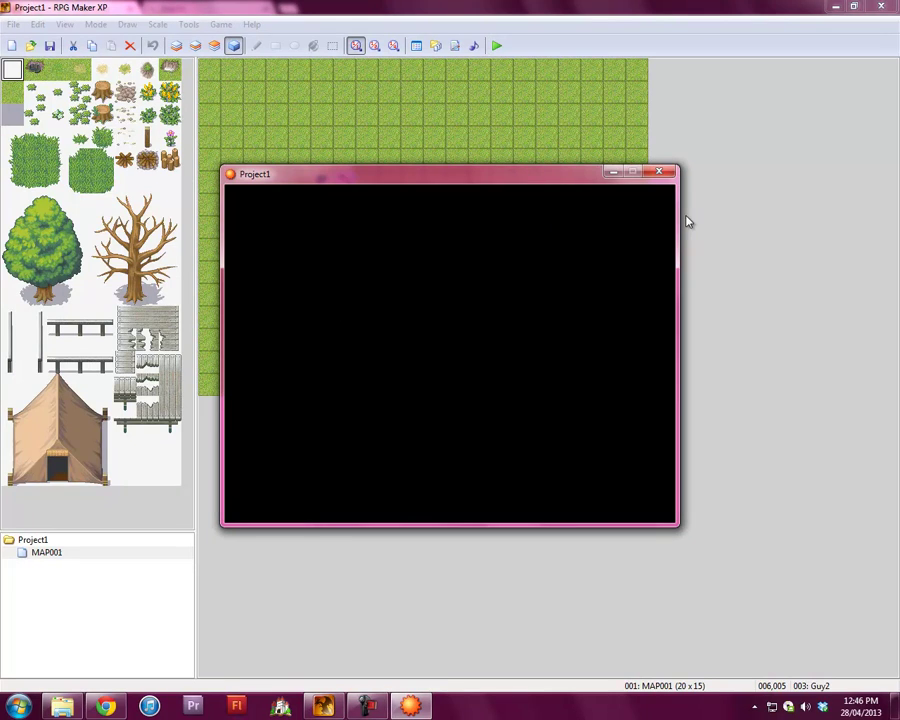
Playtest to watch the characters roam, close the game, and reopen the Guy2 event
key("Return")
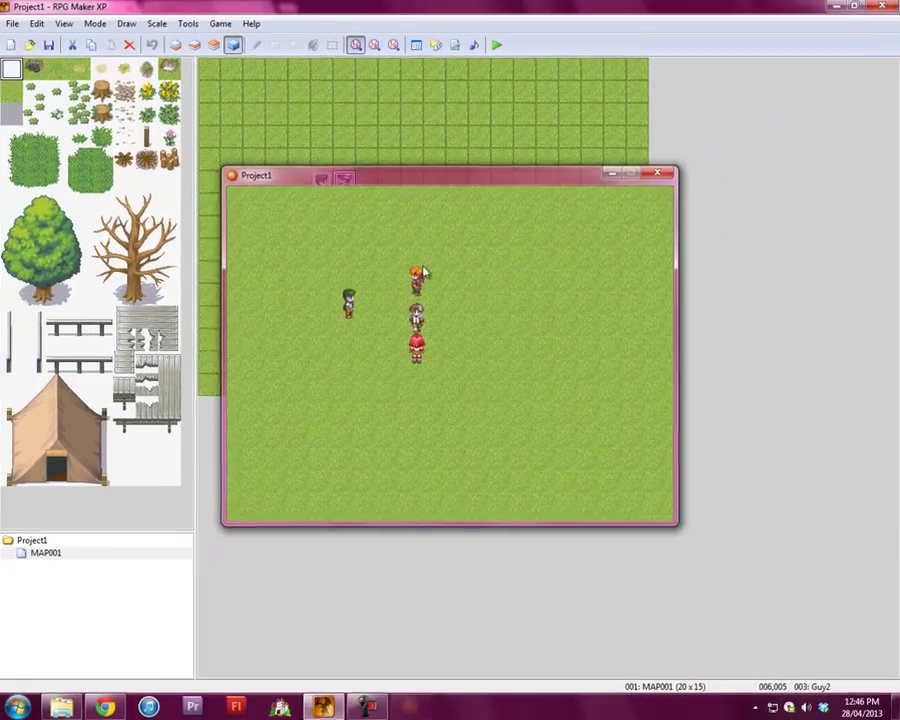
left_click(663, 175)
double_click(349, 187)
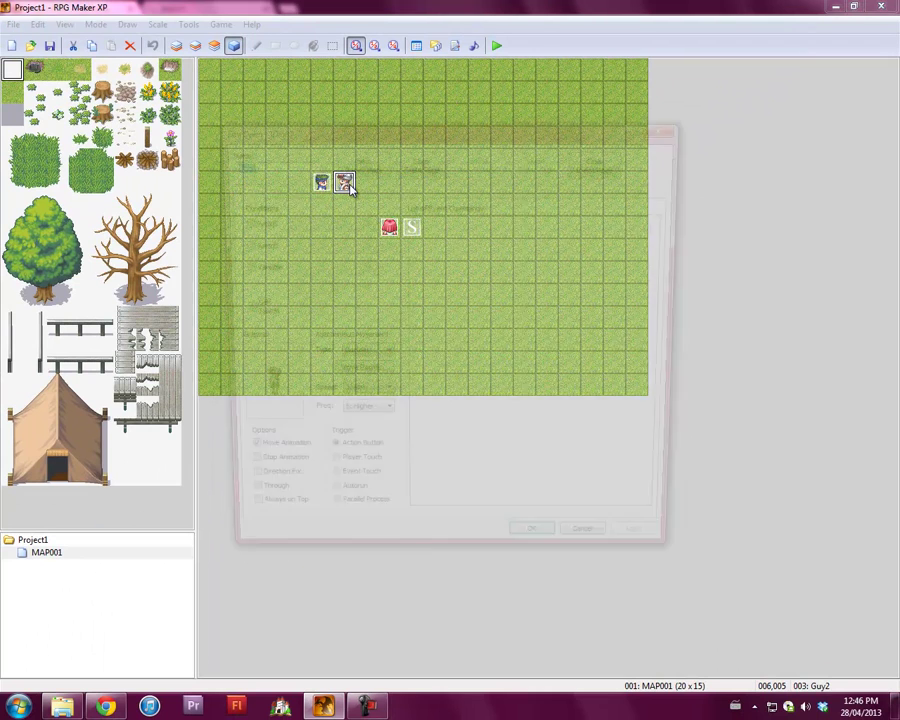
Give the guy1 event a Show Text command saying 'Hi'
left_click(680, 137)
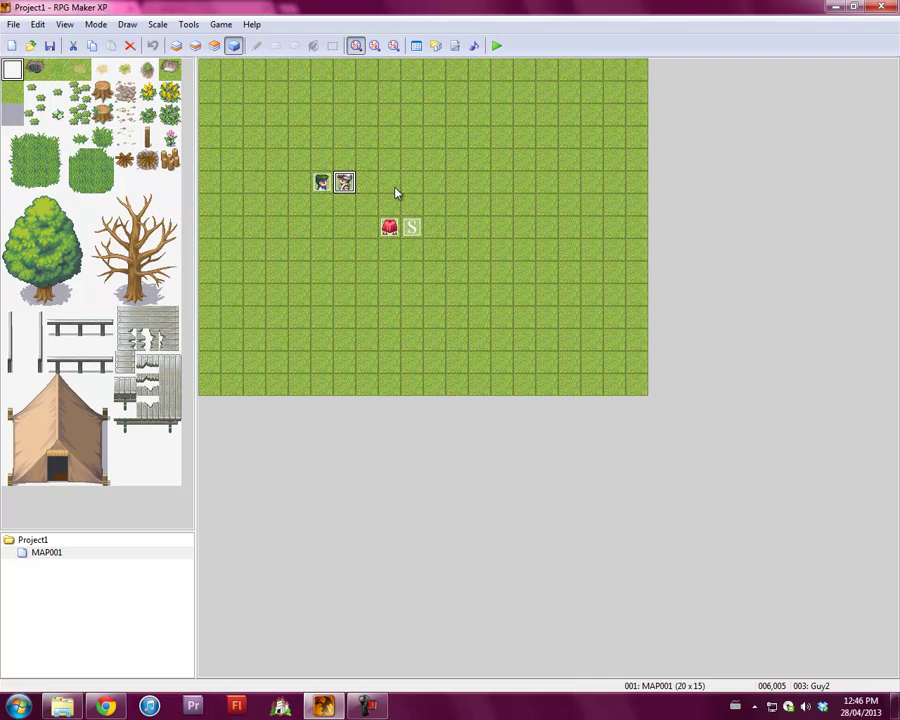
left_click(322, 183)
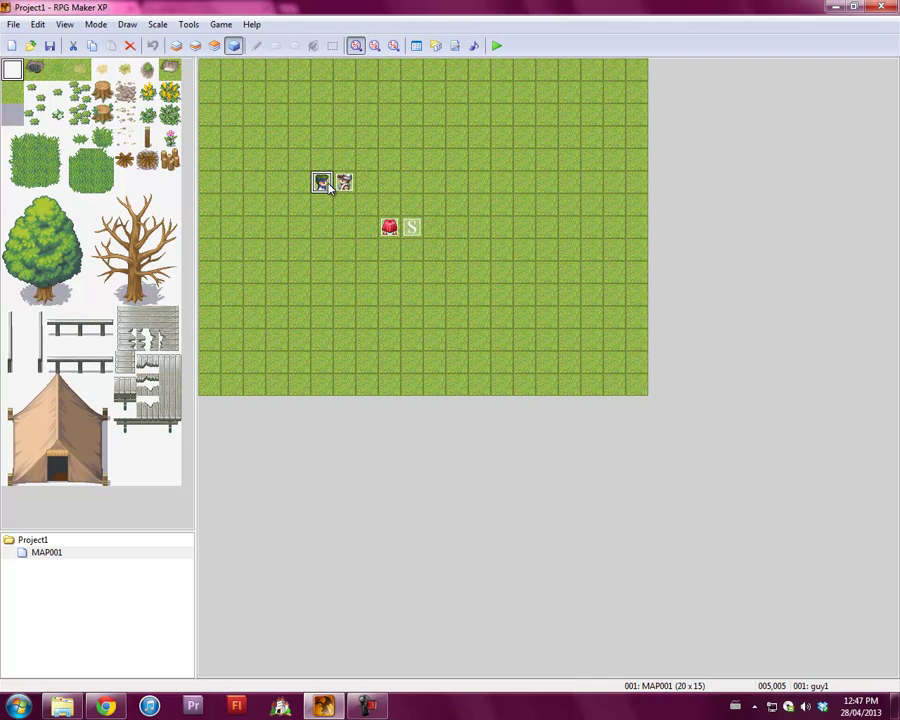
double_click(328, 188)
double_click(450, 219)
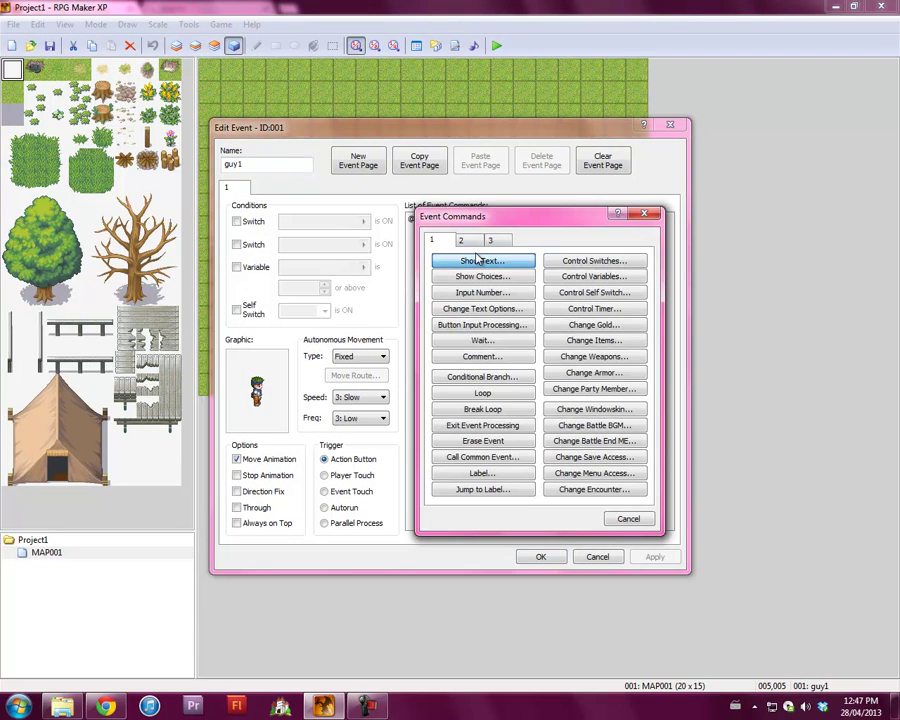
left_click(463, 262)
type("Hi")
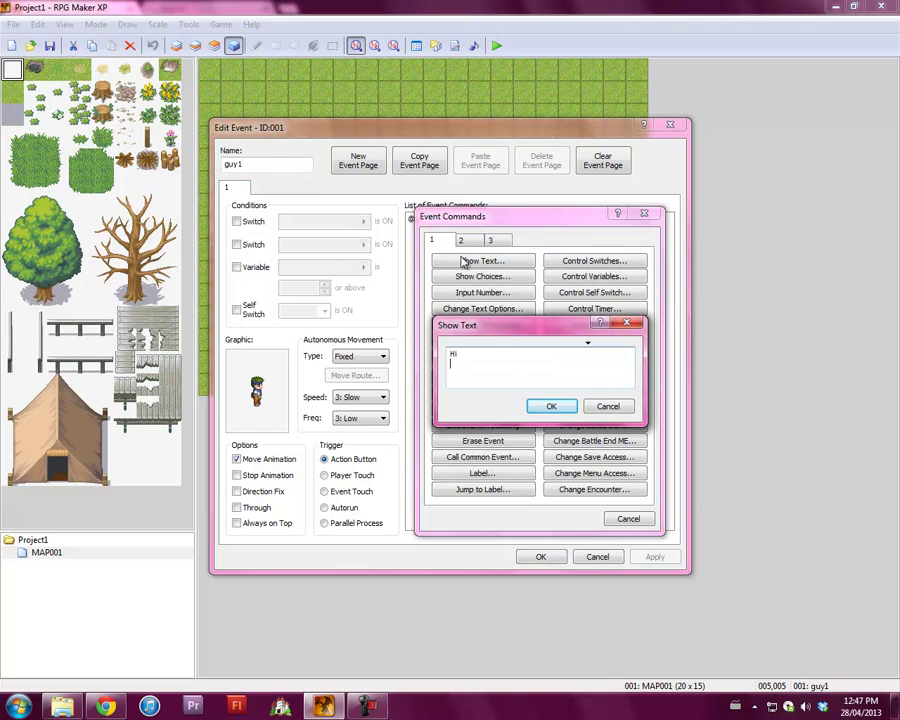
left_click(551, 406)
left_click(540, 556)
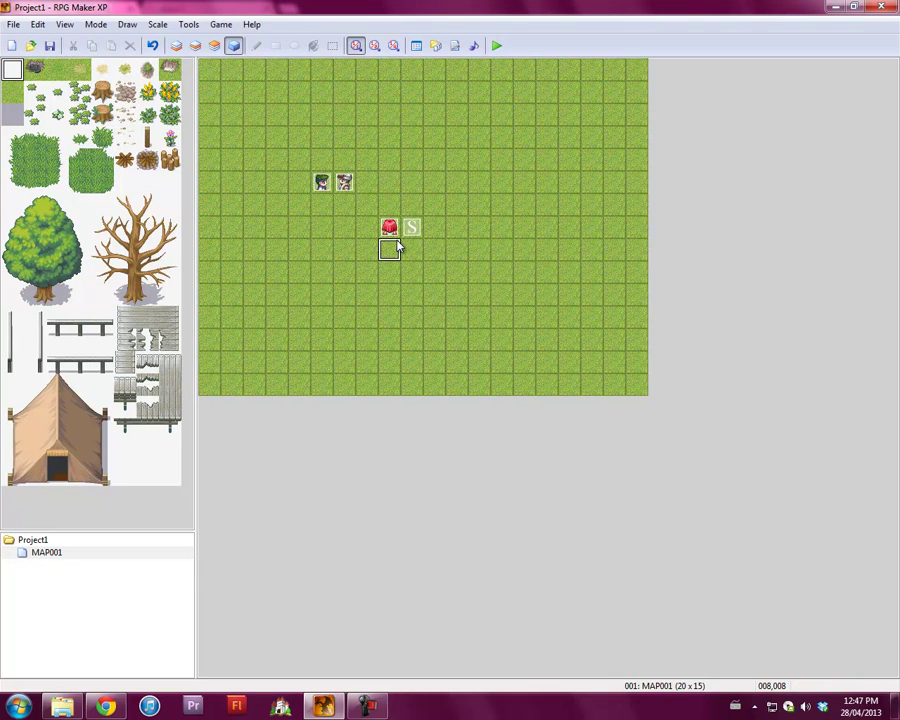
Give the red-haired guy2 event a 'Hi' Show Text line as well
double_click(397, 247)
double_click(389, 227)
double_click(466, 220)
left_click(480, 260)
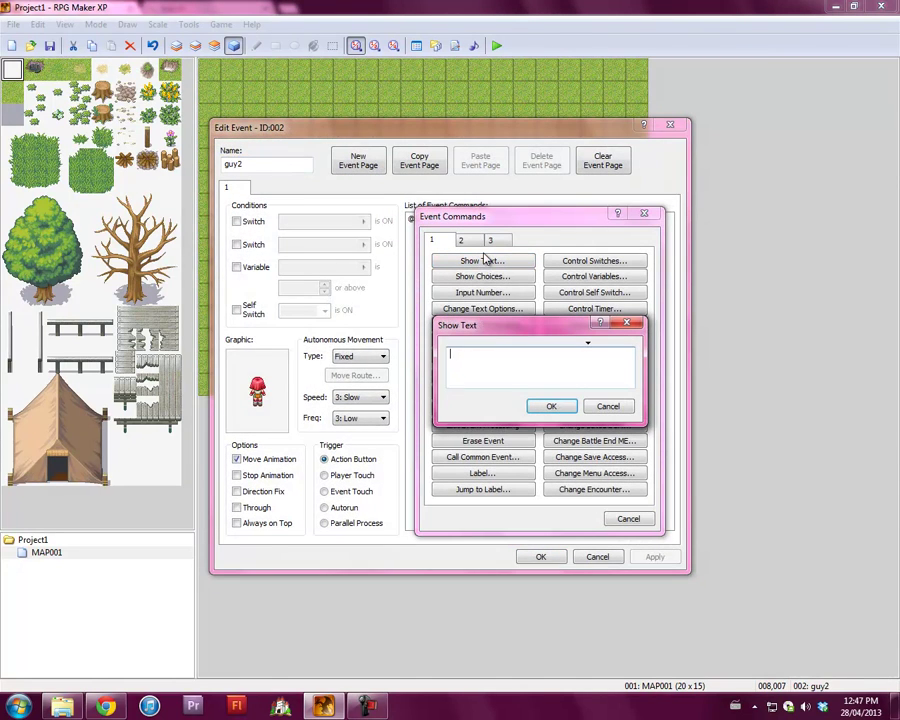
left_click(531, 405)
left_click(540, 556)
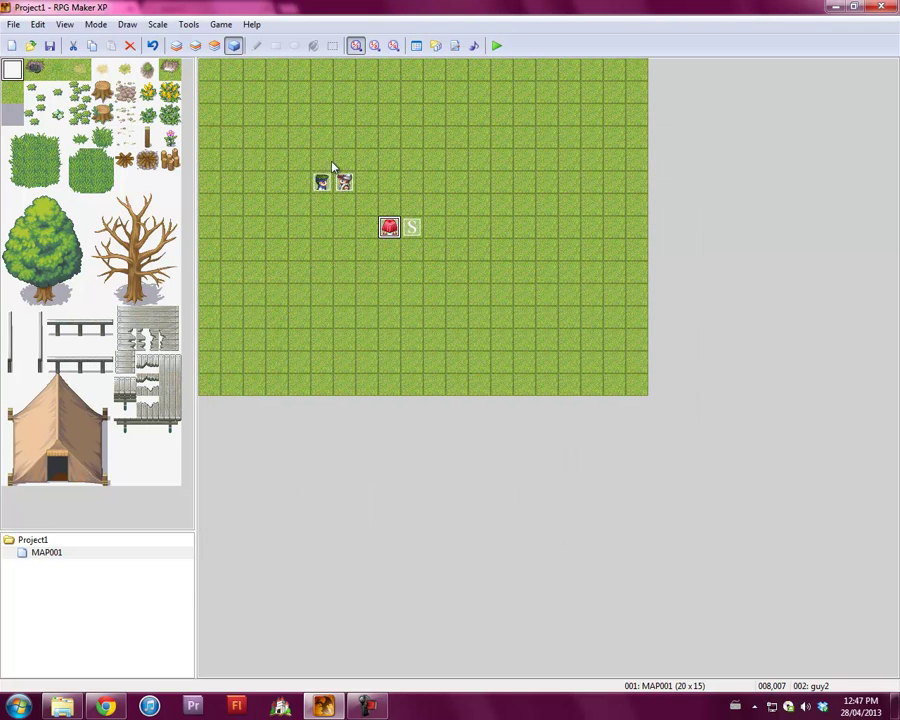
double_click(350, 187)
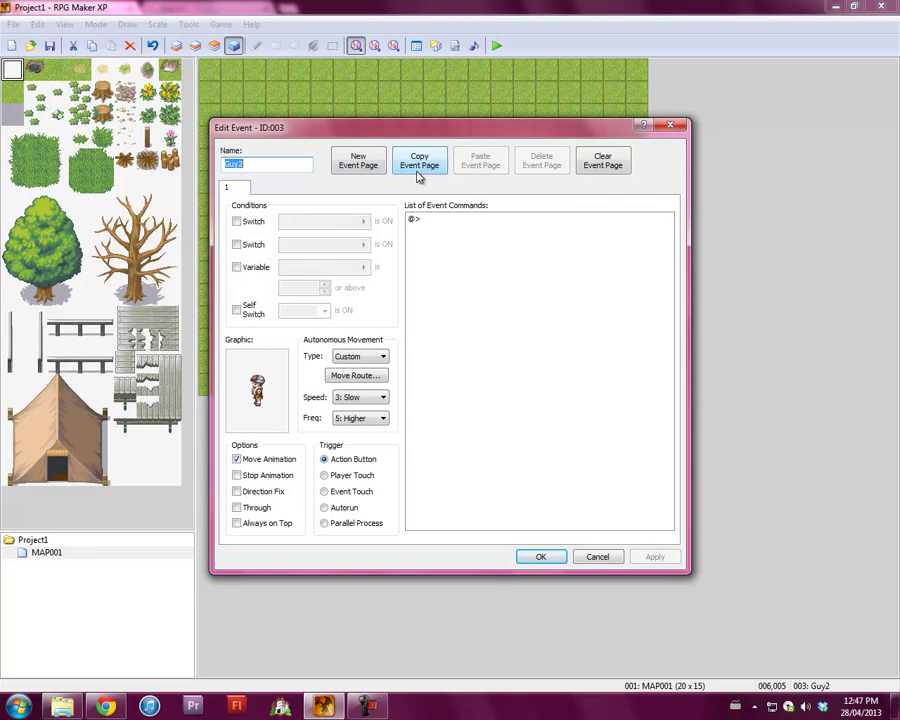
Delete the old steps from Guy2's move route
left_click(373, 374)
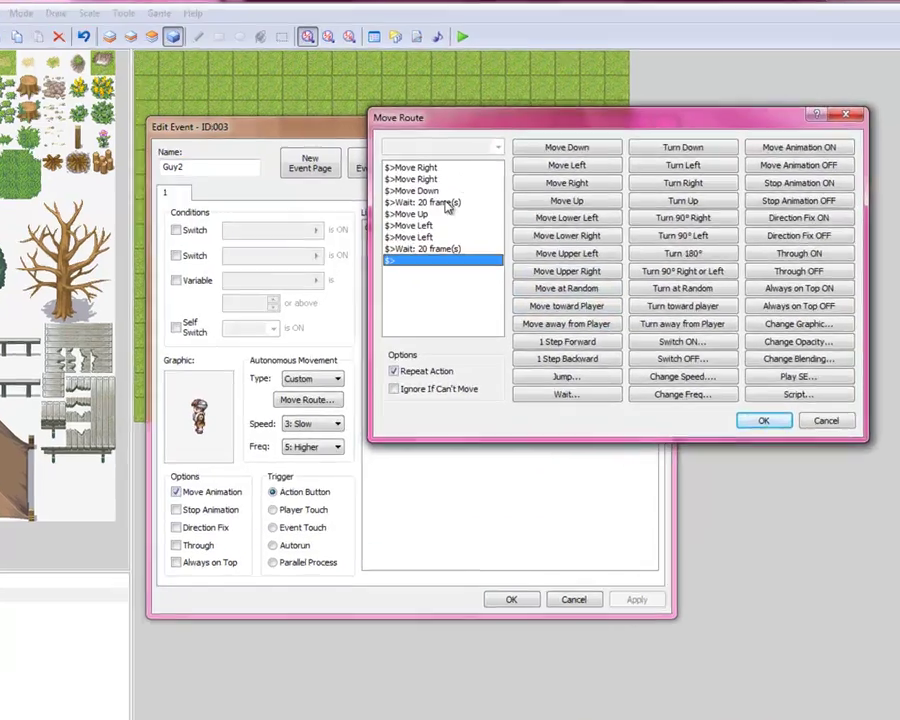
left_click(288, 292)
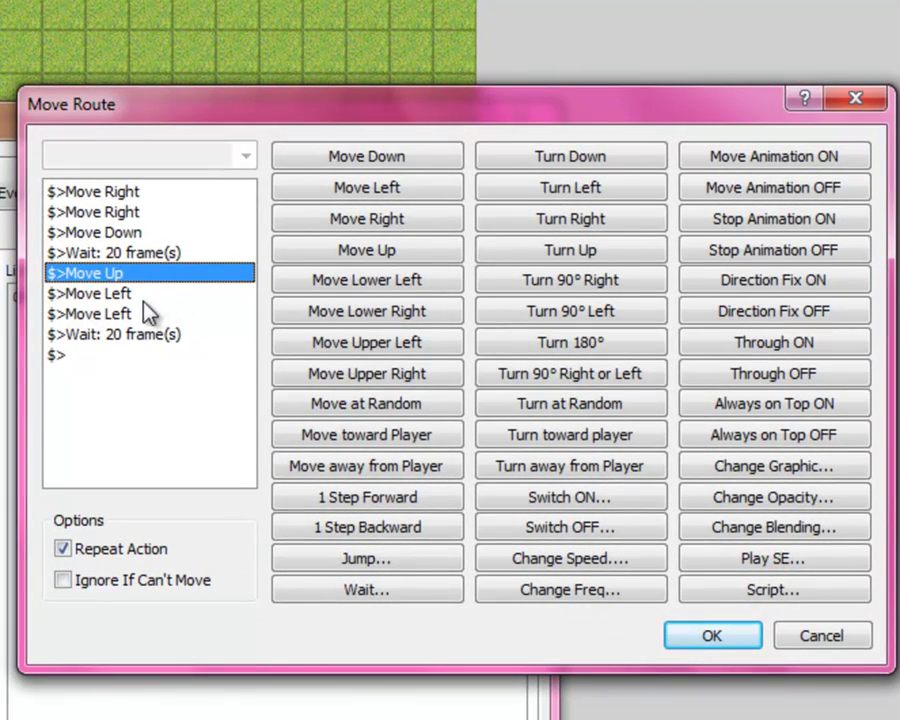
key("Delete")
key("Delete")
key("Delete")
key("Delete")
key("Up")
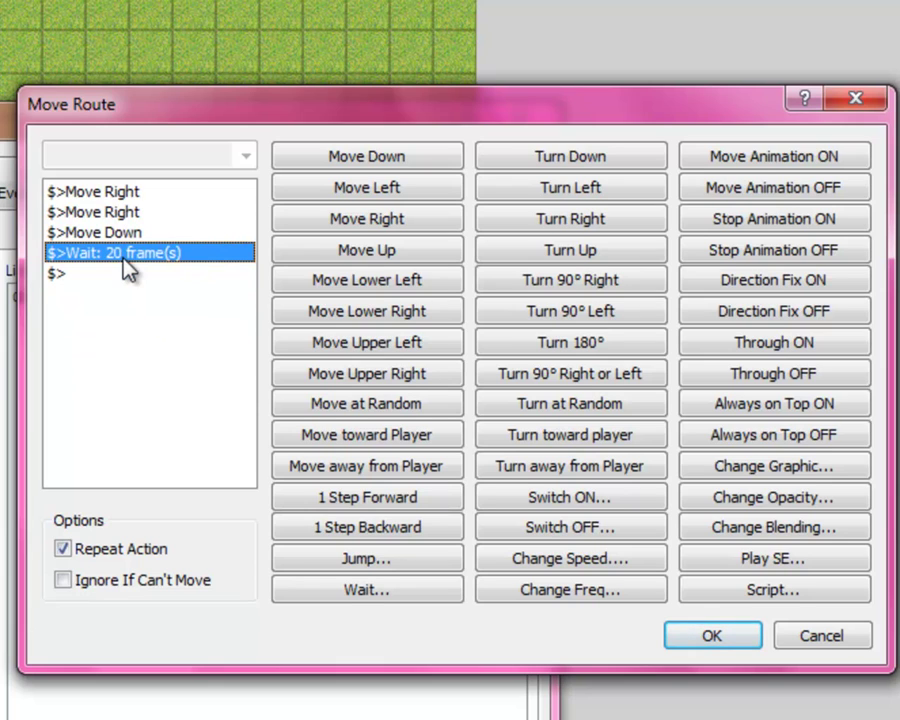
key("Delete")
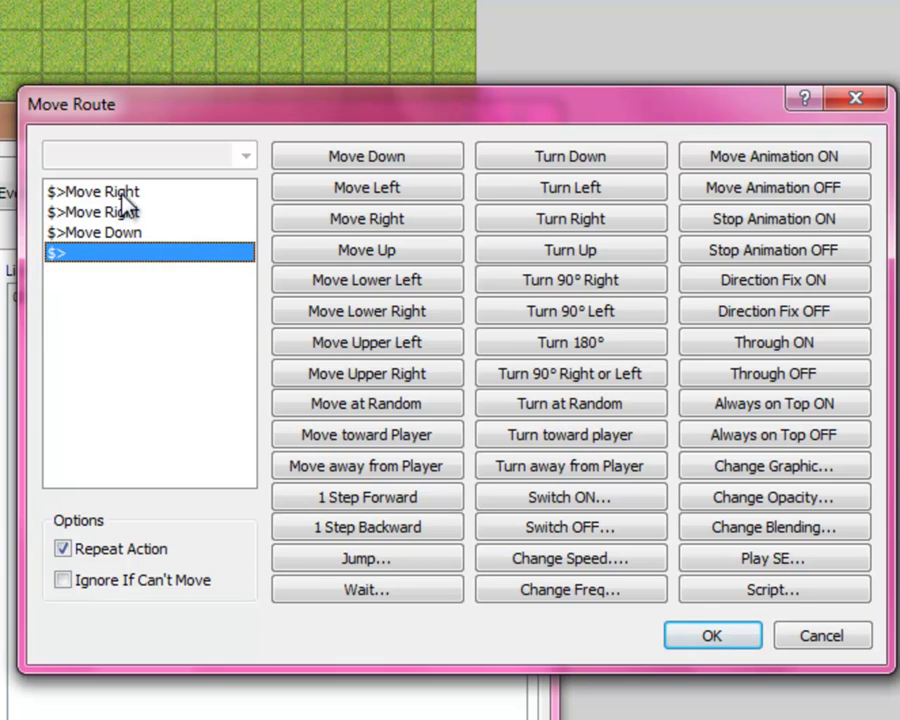
left_click(124, 199)
left_click(360, 588)
type("2")
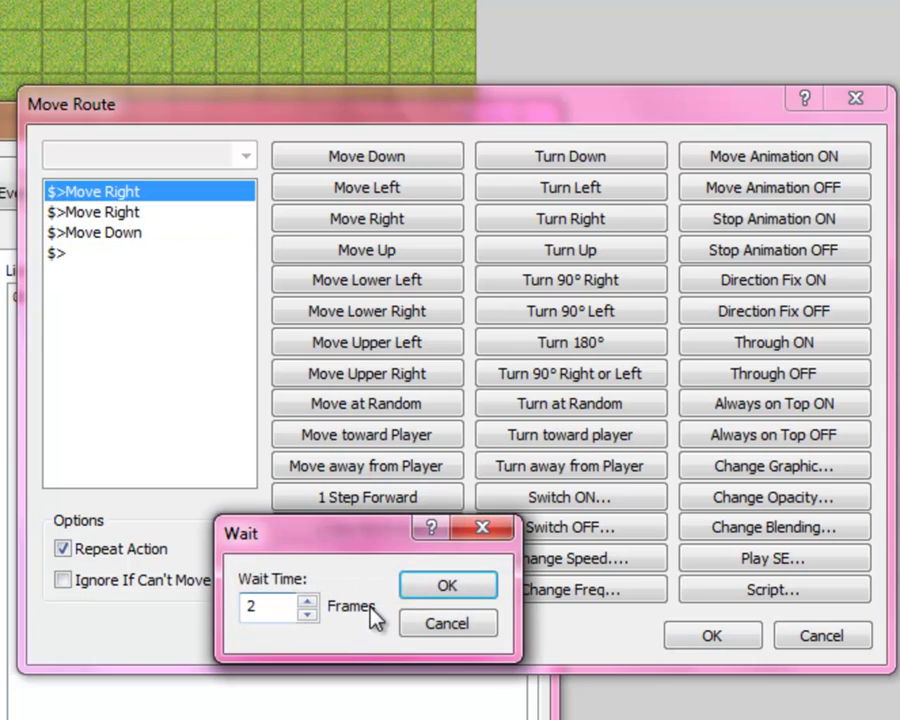
left_click(437, 583)
left_click(150, 195)
key("Delete")
key("Delete")
key("Delete")
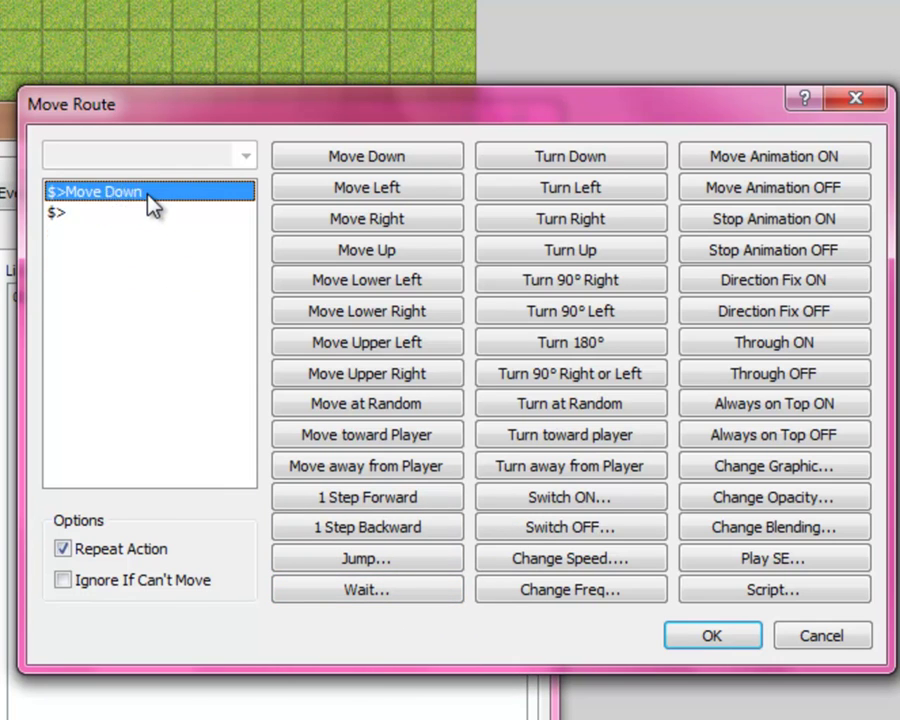
key("Delete")
Fill the route with a 20-frame wait, two steps right, and one step down
left_click(377, 600)
type("2")
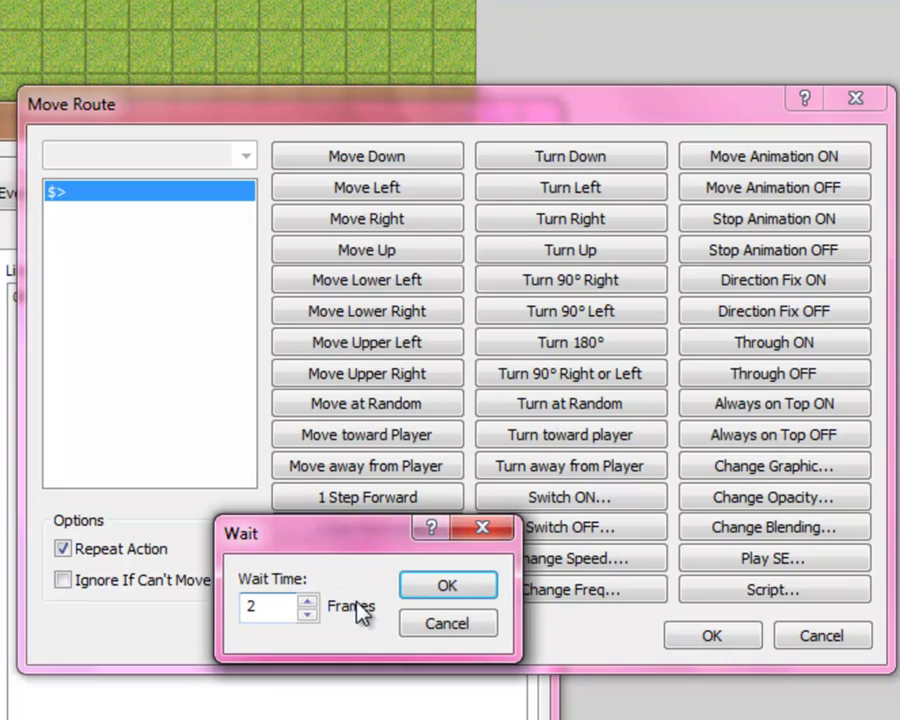
type("0")
left_click(438, 578)
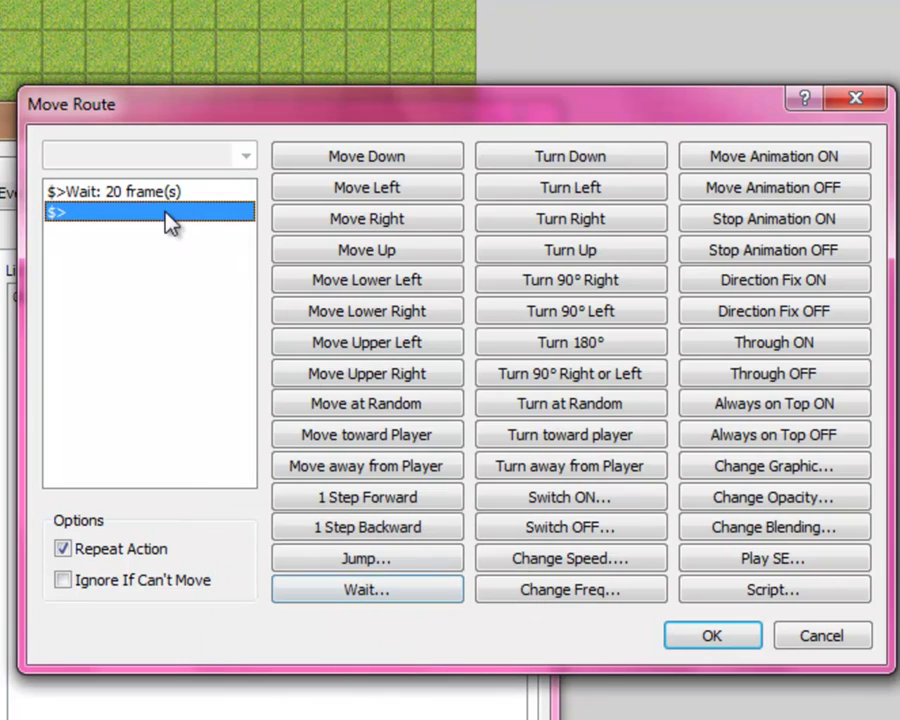
left_click(408, 230)
left_click(408, 158)
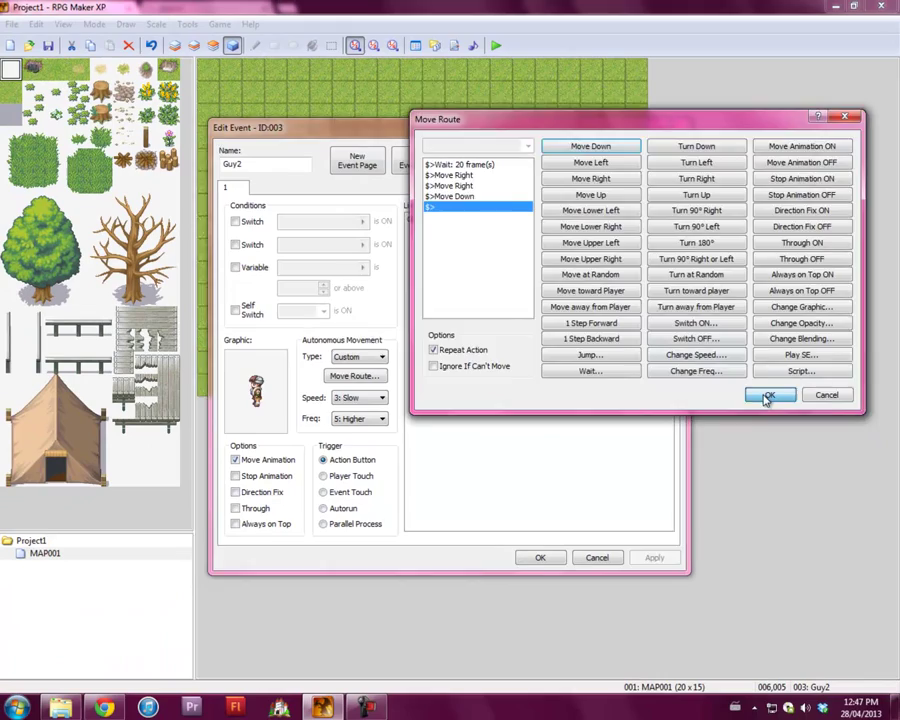
left_click(735, 530)
mouse_move(388, 133)
left_mouse_down()
mouse_move(458, 161)
mouse_move(592, 280)
mouse_move(551, 264)
left_mouse_up()
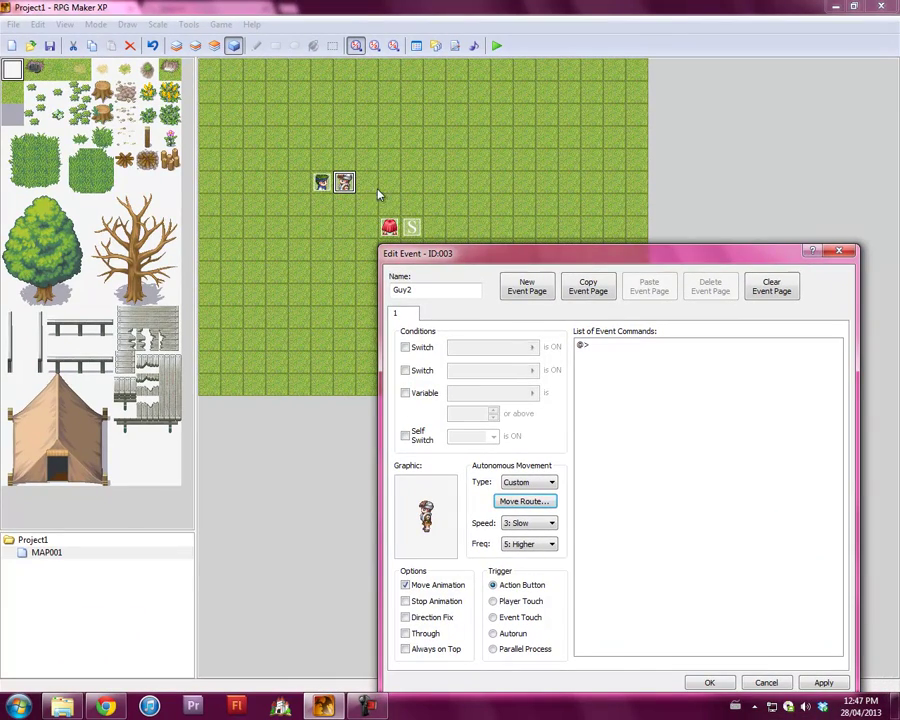
Append a Switch ON step for switch 0001, renamed Talkguy, to Guy2's route
left_click(607, 346)
left_click(523, 501)
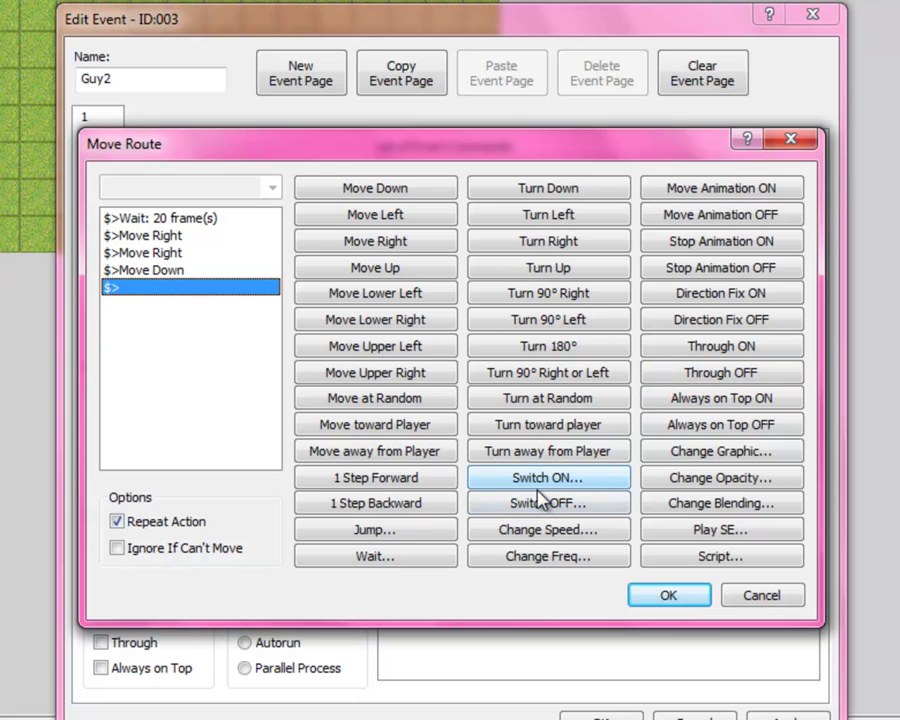
left_click(564, 486)
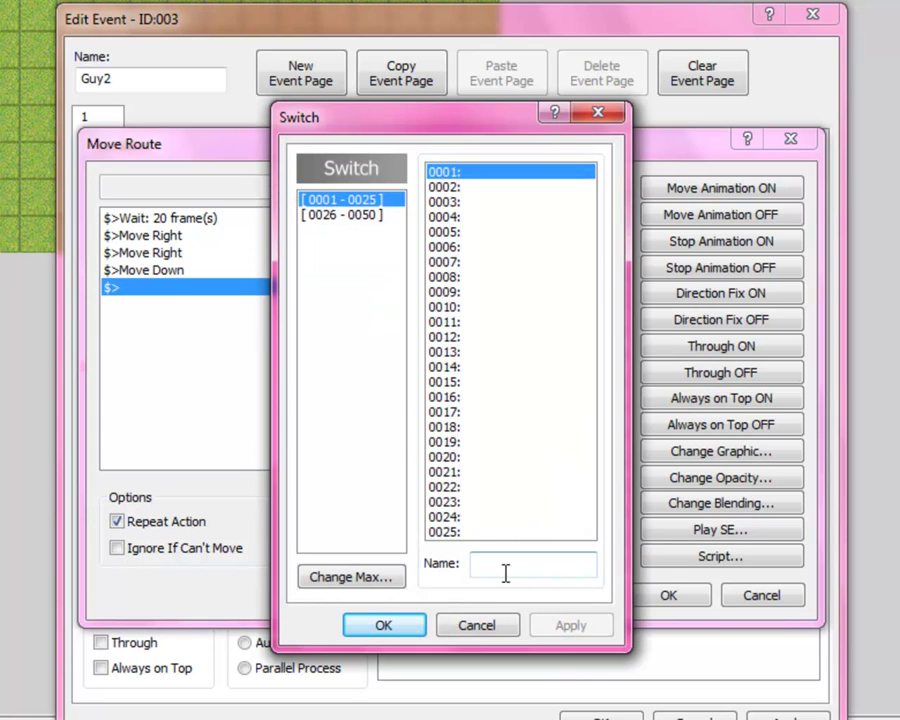
type("Talkguy")
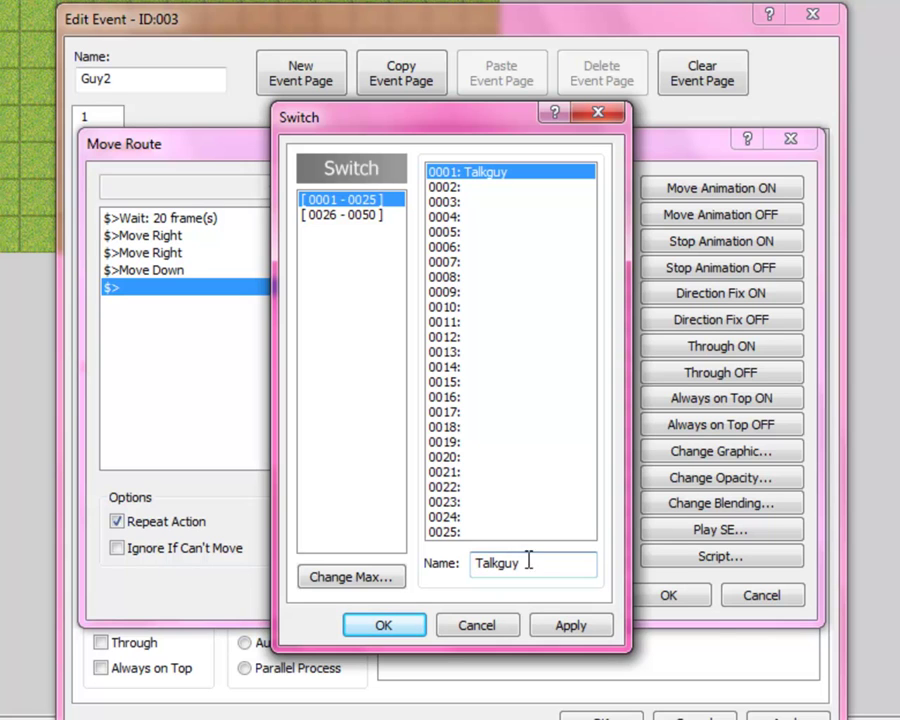
left_click(560, 627)
left_click(370, 627)
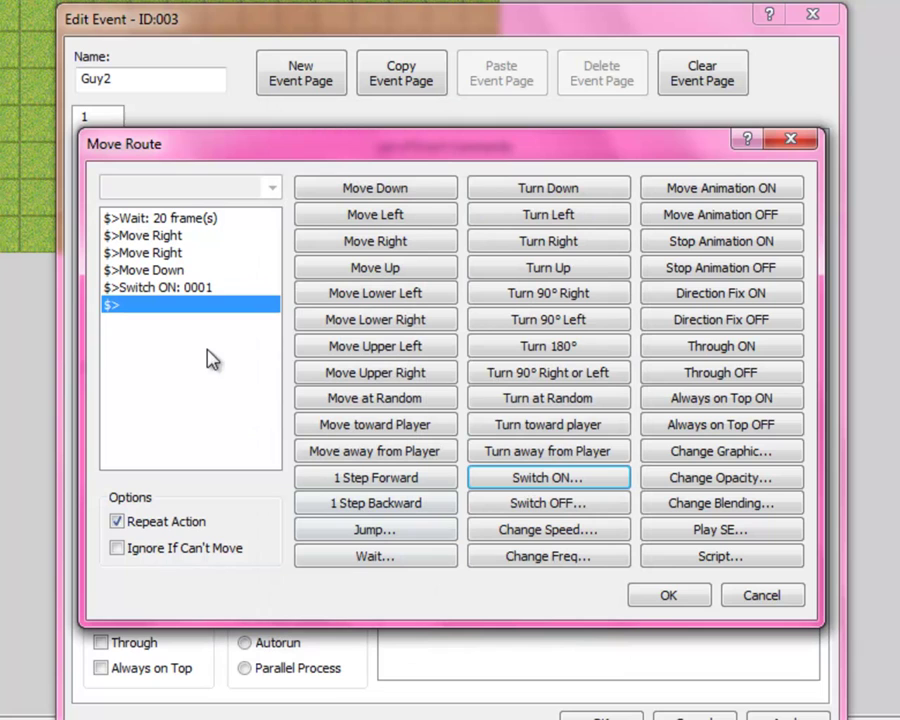
Copy Guy2's event page into a second page and clear its old route steps
left_click(662, 600)
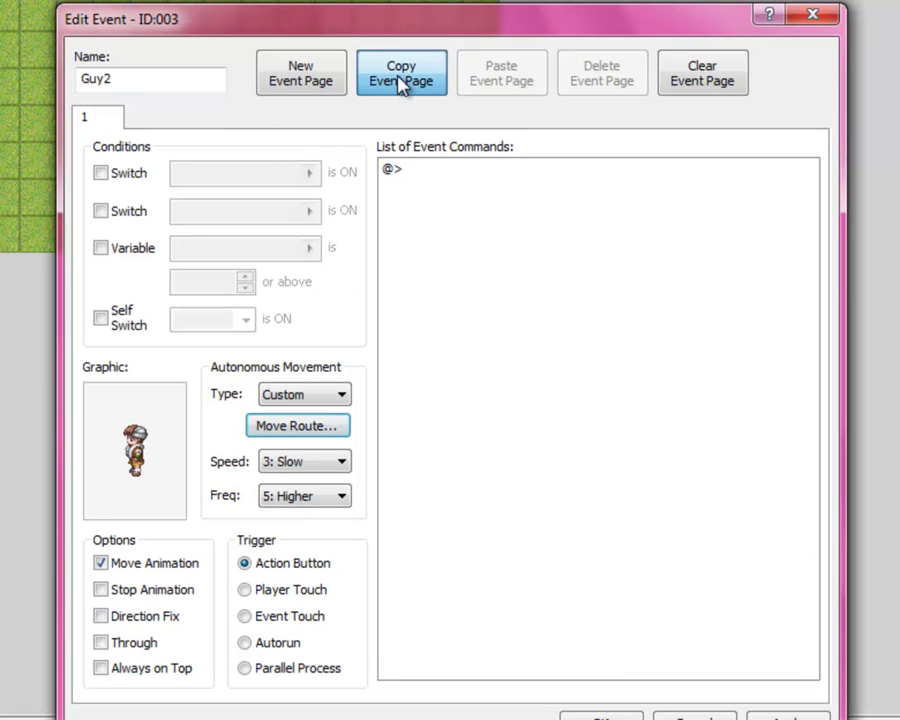
left_click(401, 85)
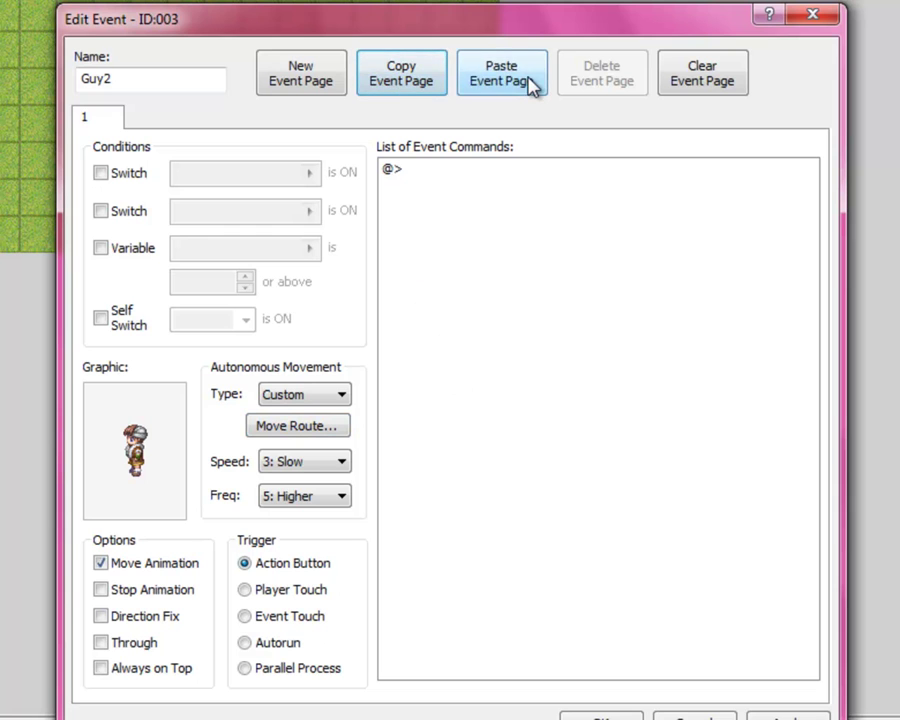
left_click(529, 86)
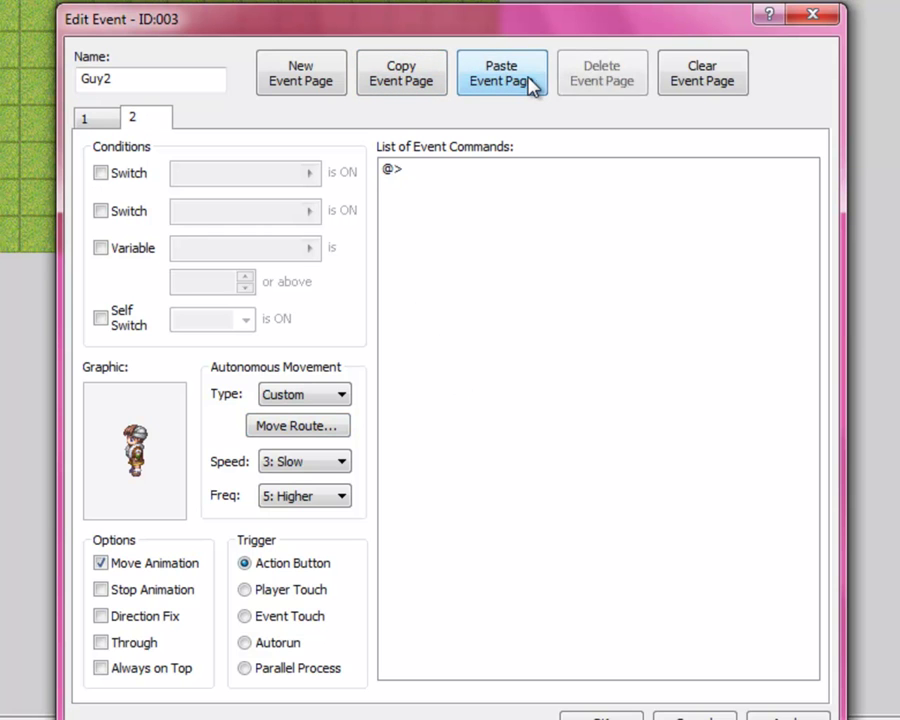
left_click(303, 430)
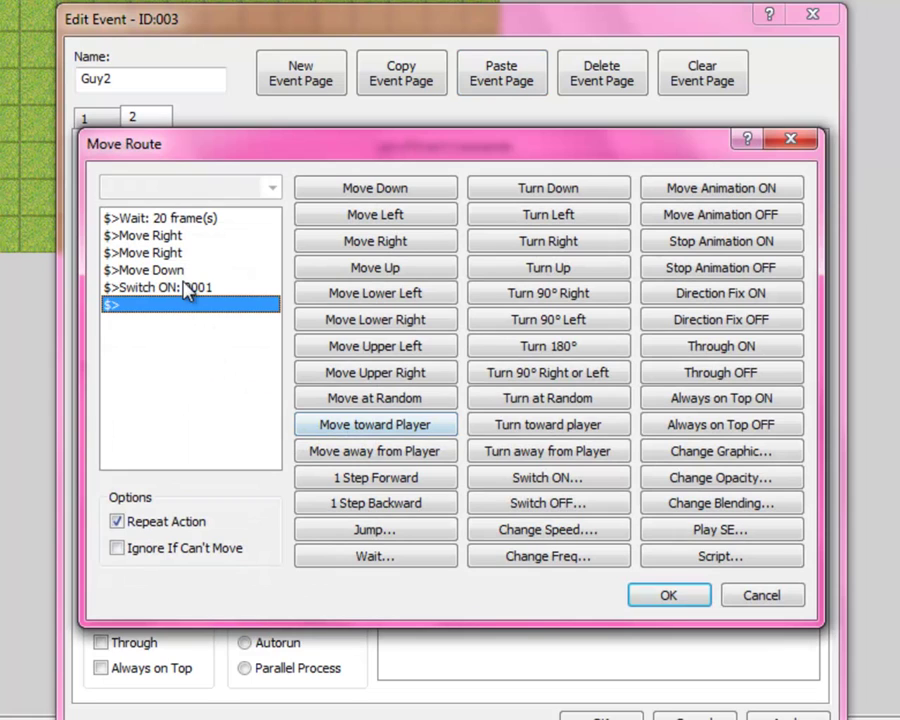
left_click(178, 271)
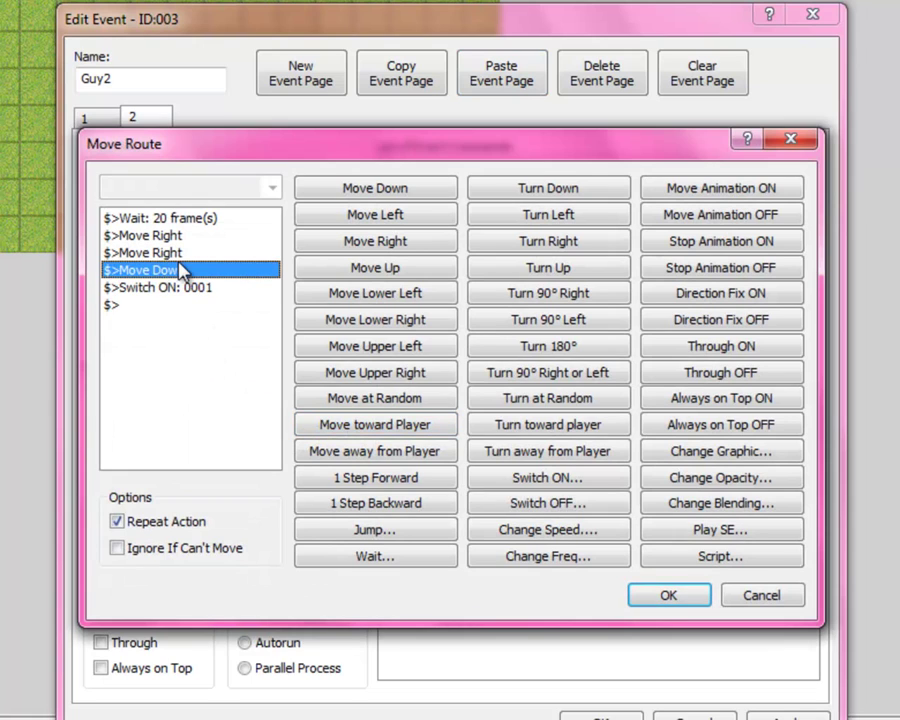
key("Delete")
key("Delete")
left_click(181, 252)
key("Delete")
key("Delete")
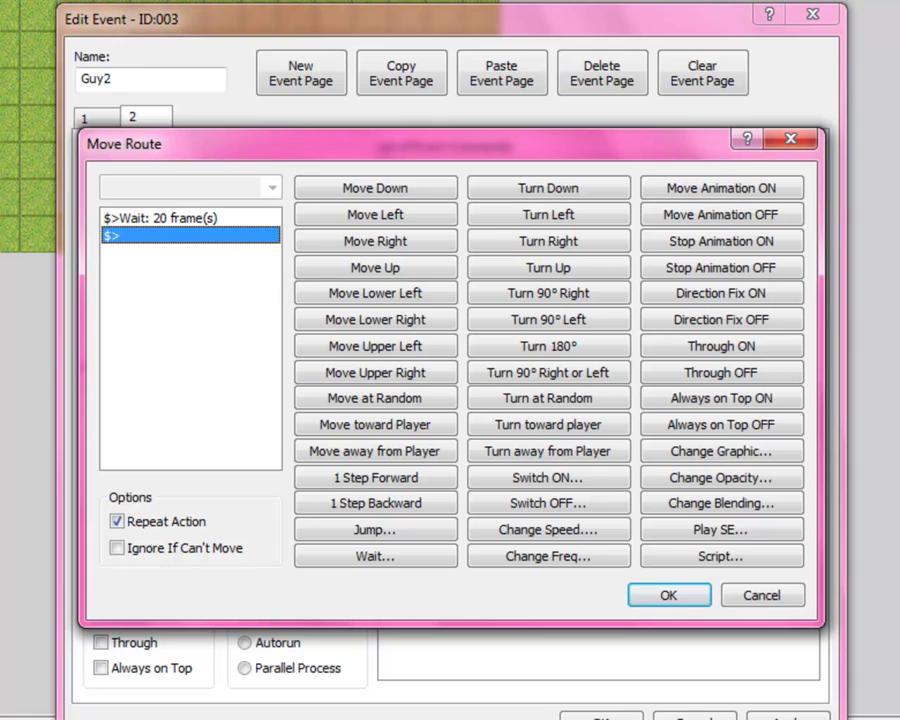
Add Move Up, Move Left, and Switch OFF 0001 Talkguy to page 2's route
left_click(428, 270)
left_click(394, 216)
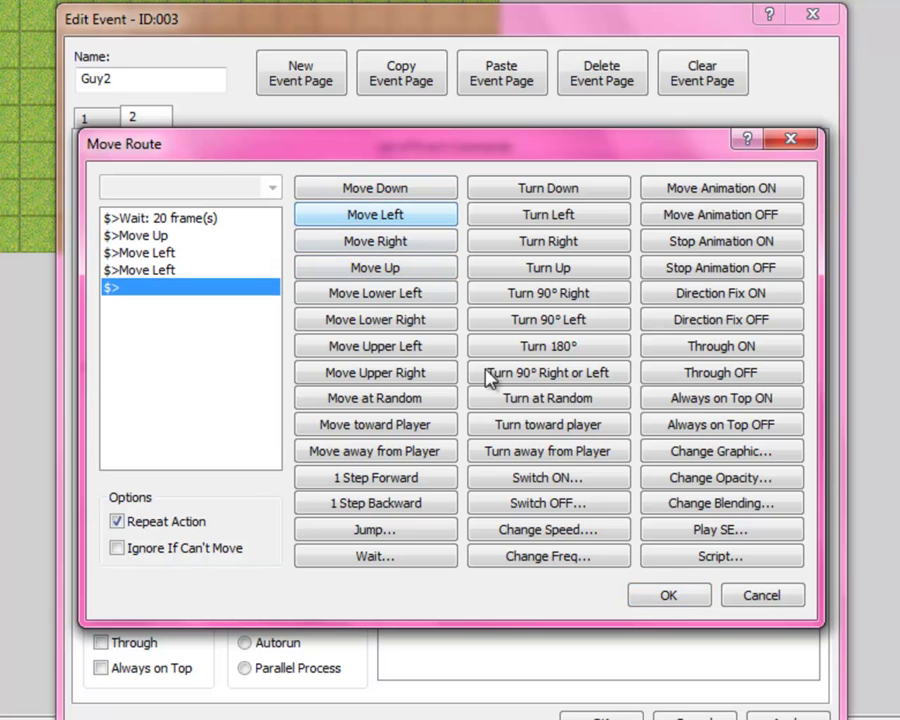
left_click(586, 530)
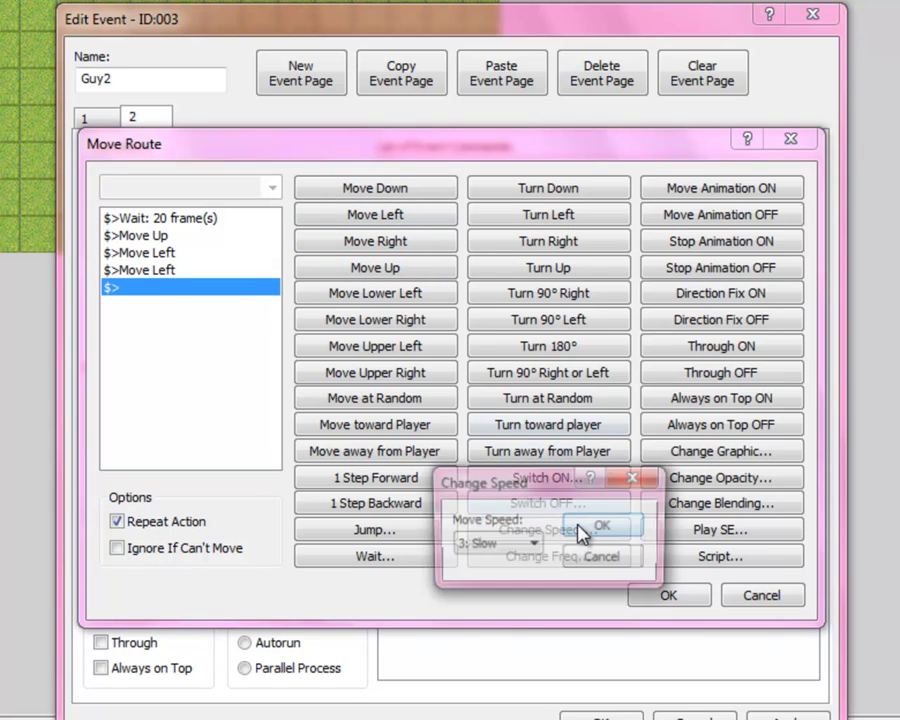
left_click(621, 560)
left_click(526, 500)
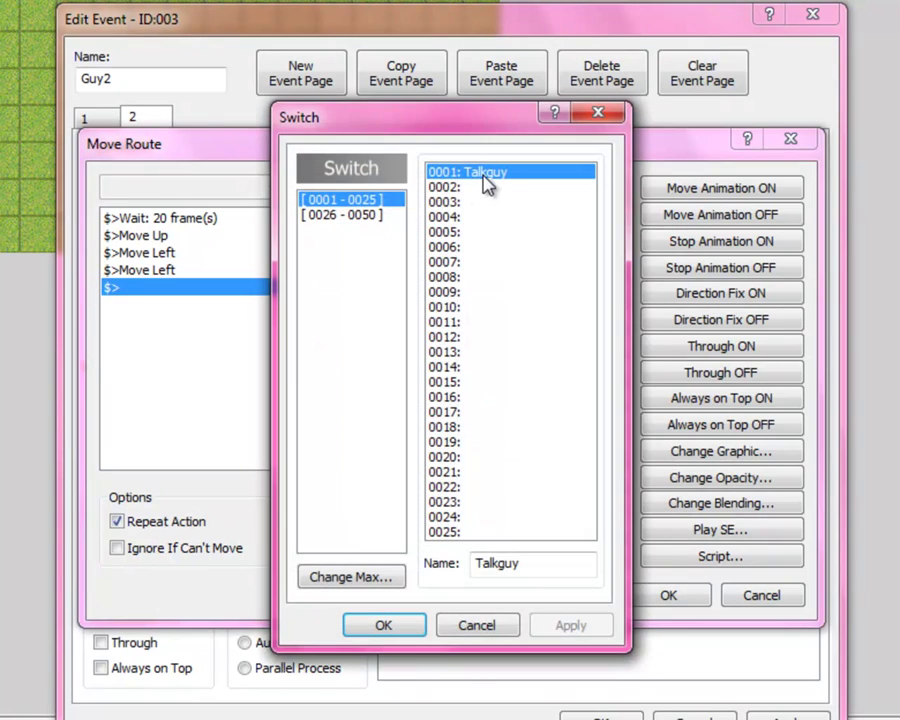
left_click(403, 630)
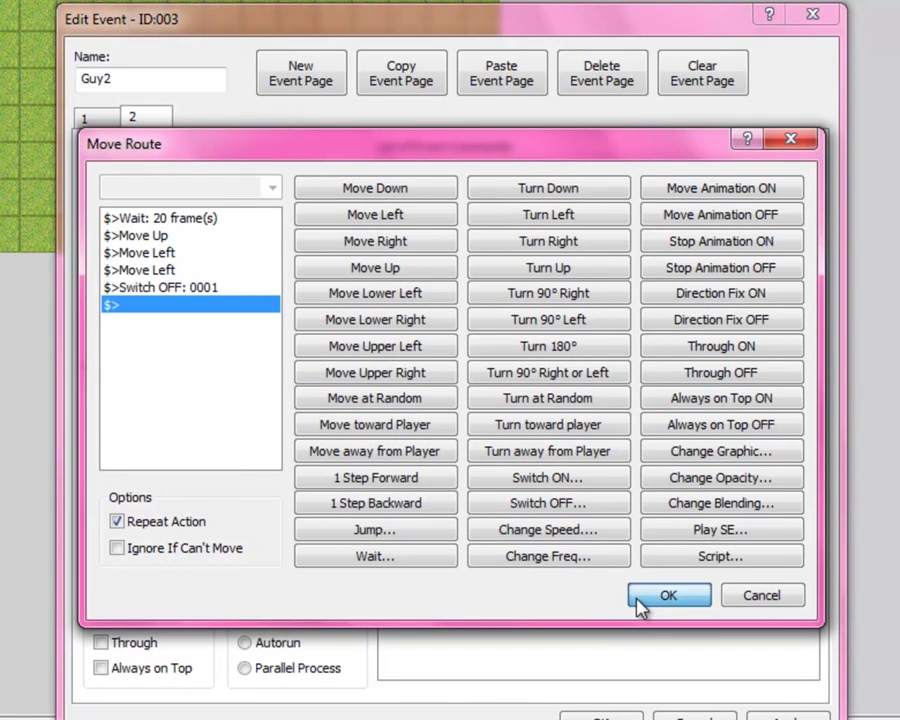
left_click(640, 600)
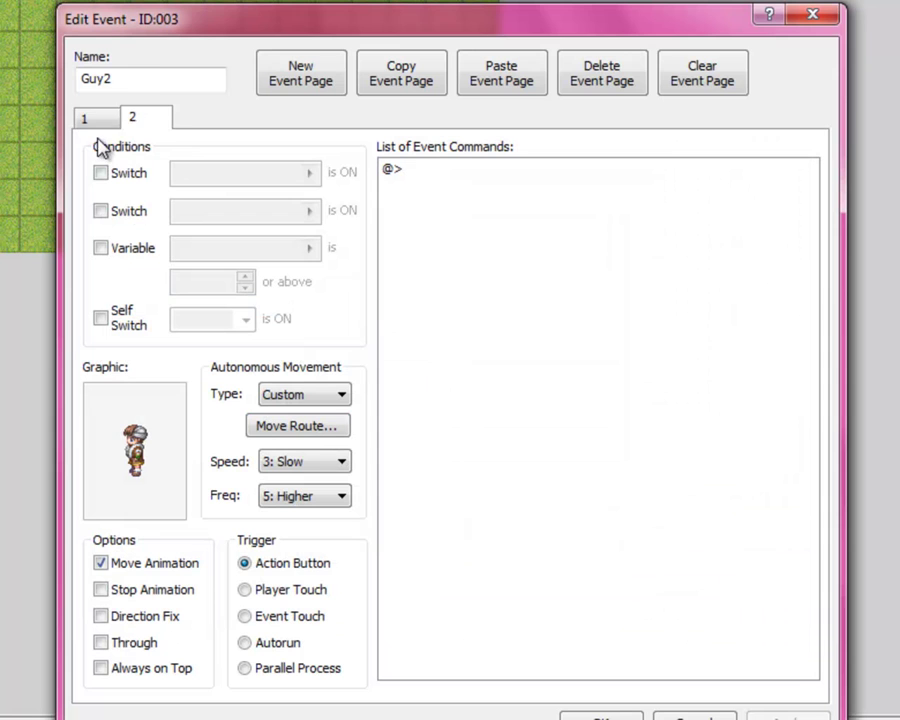
Make page 2 conditional on switch 0001 Talkguy being on
left_click(84, 119)
left_click(132, 118)
left_click(101, 173)
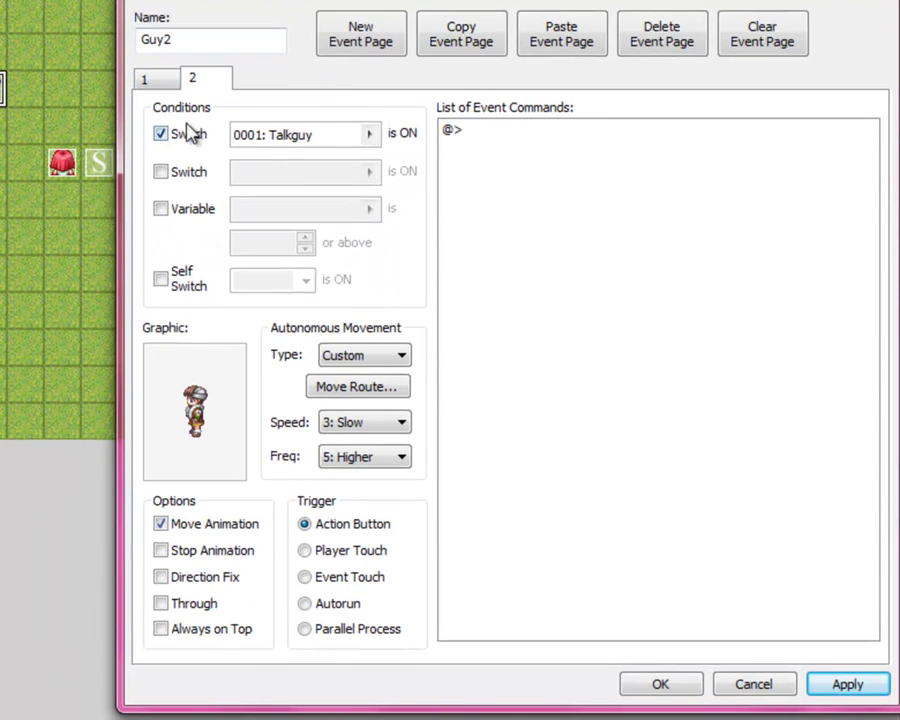
Add the message 'I like Green Hair' to page 1
left_click(146, 79)
double_click(532, 132)
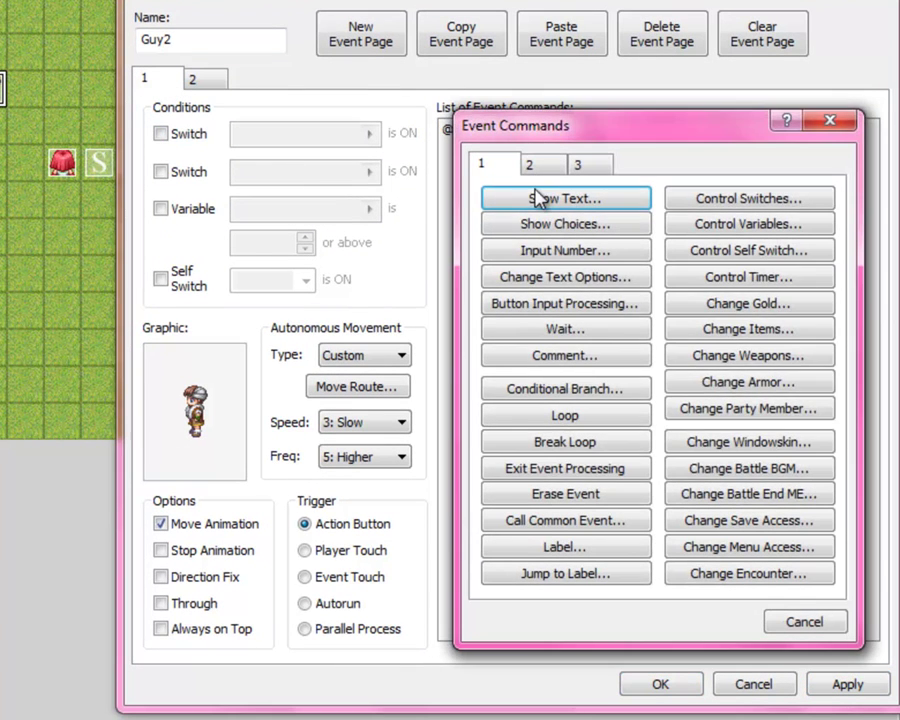
left_click(538, 200)
type("I like Green Hair")
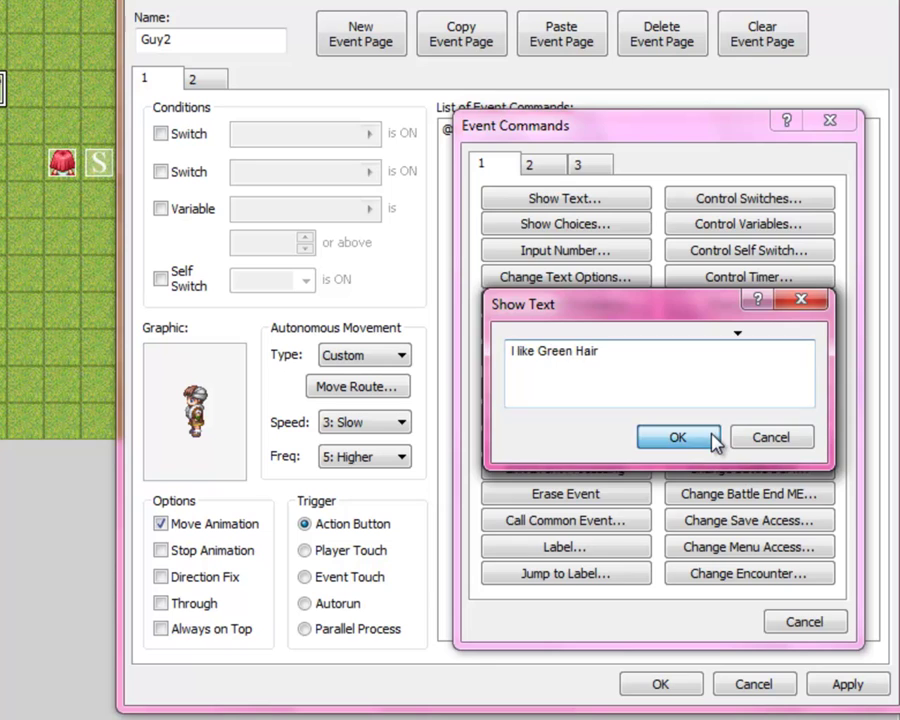
left_click(664, 440)
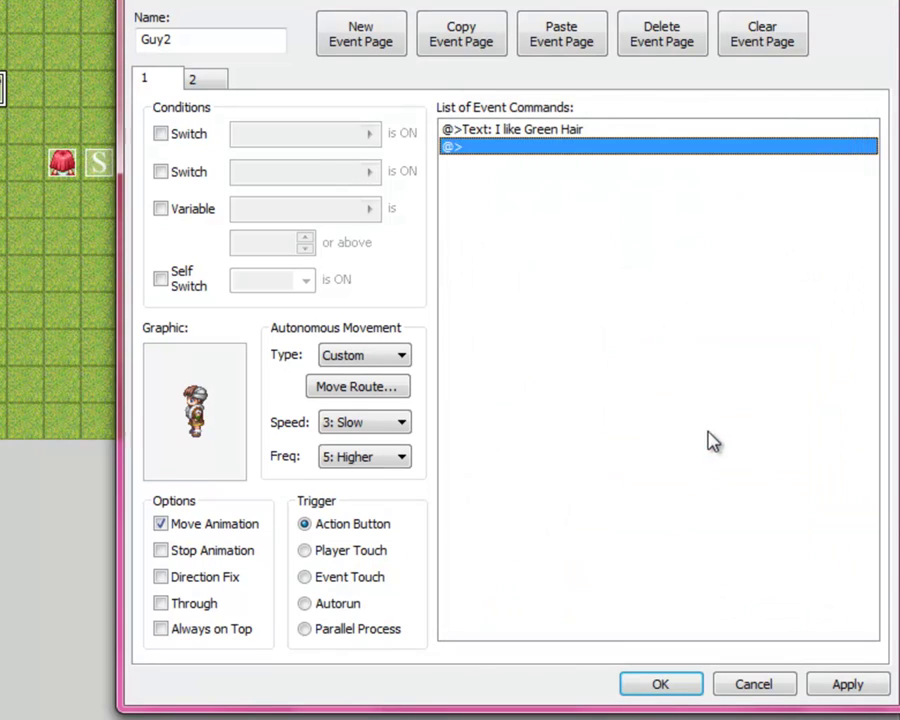
Add the message 'Red Chick is nice.' to page 2 and save the event
left_click(210, 84)
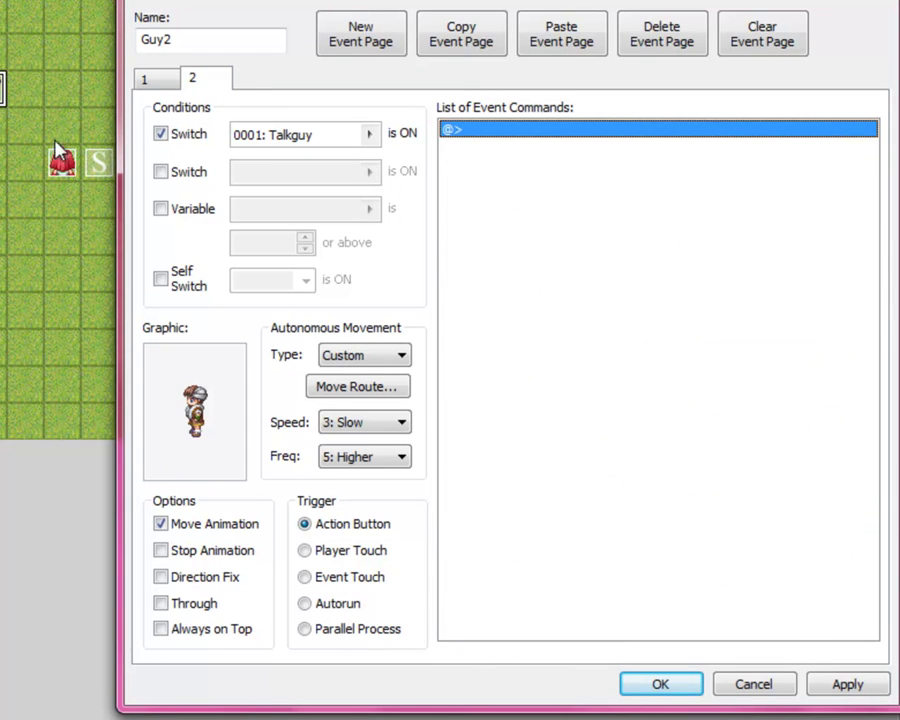
double_click(465, 130)
left_click(525, 205)
type("Red Chick is nice.")
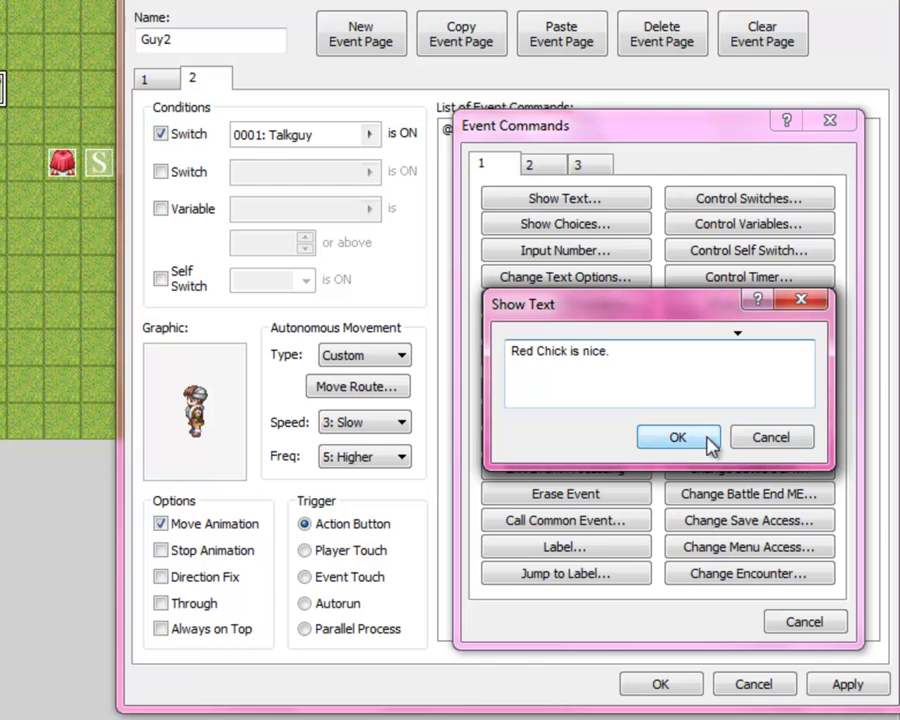
left_click(660, 440)
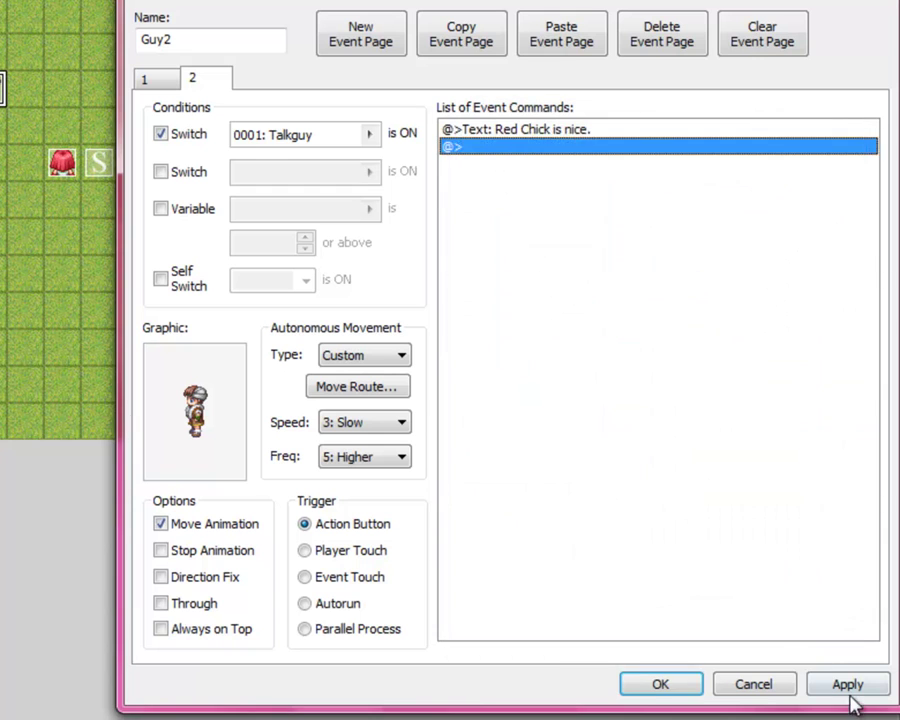
left_click(848, 688)
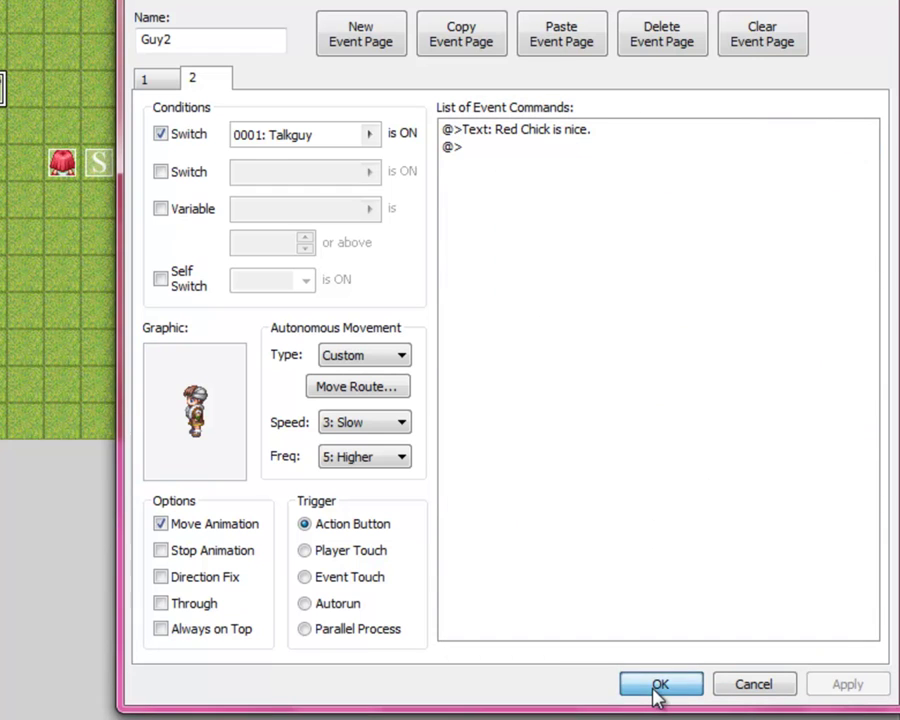
left_click(658, 686)
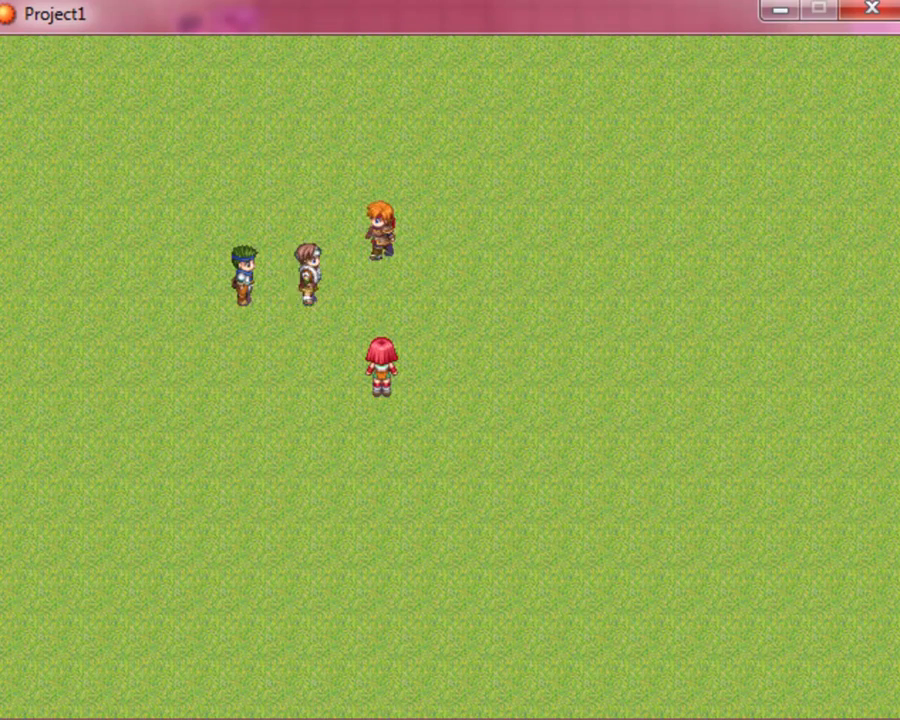
Talk to Guy2 repeatedly in the playtest to read both of his lines
key("Escape")
key("Escape")
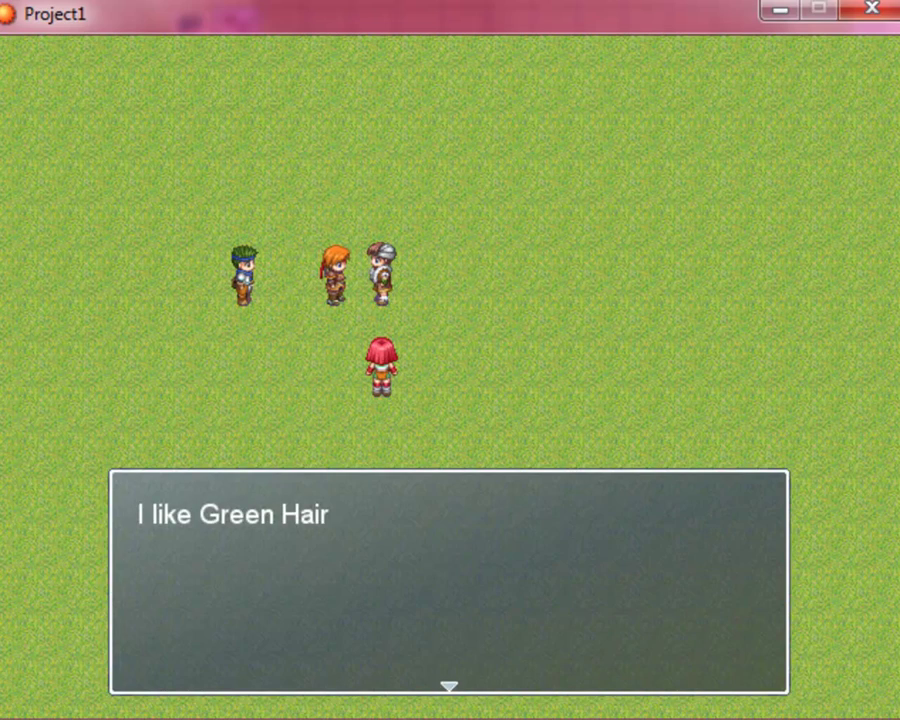
key("Return")
key("Return")
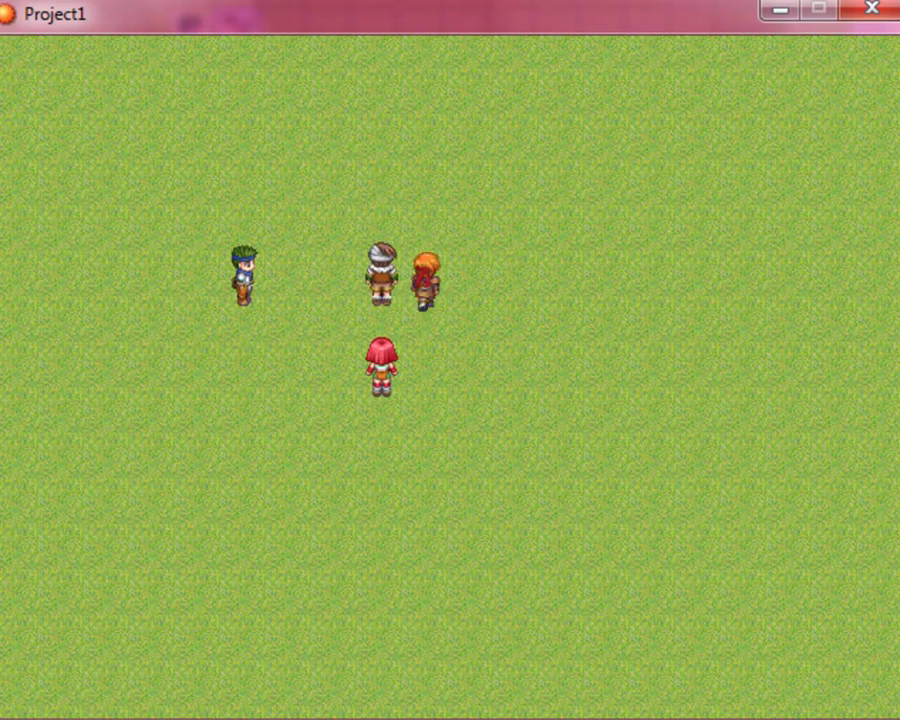
key("Return")
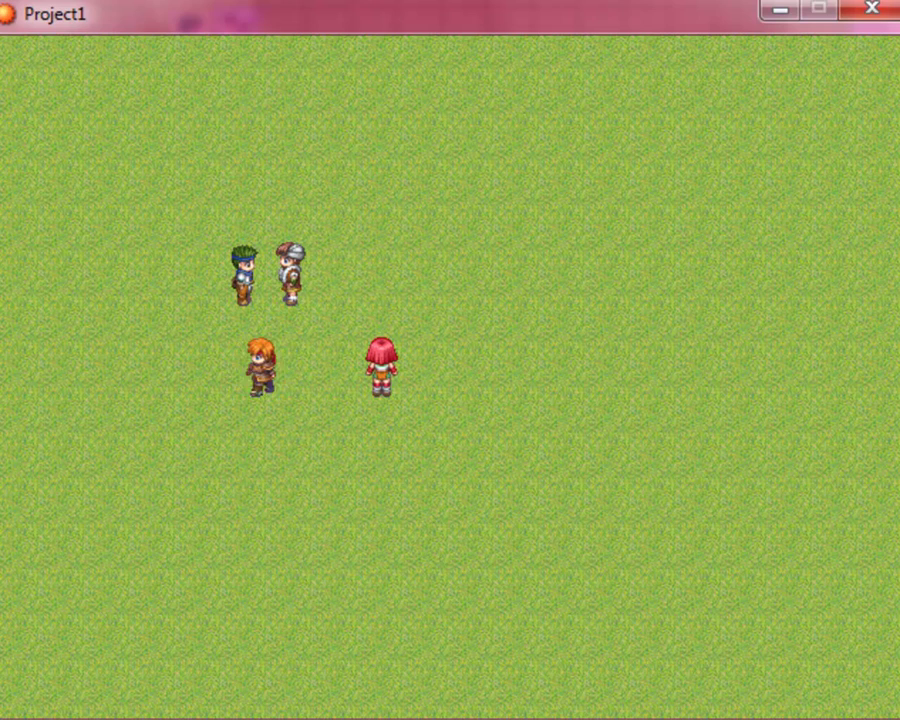
key("Return")
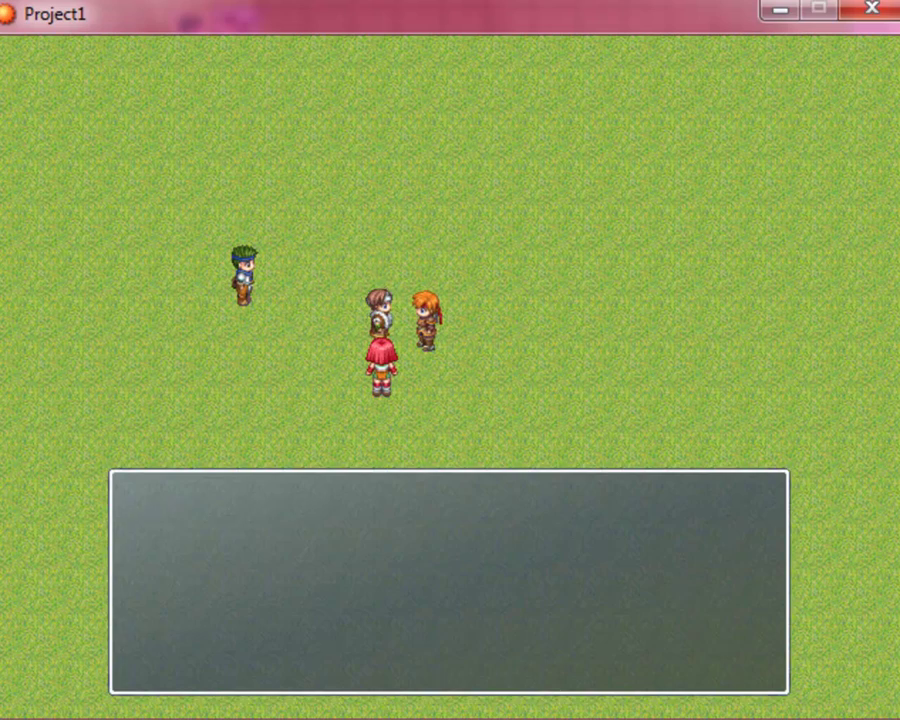
key("Return")
key("Return")
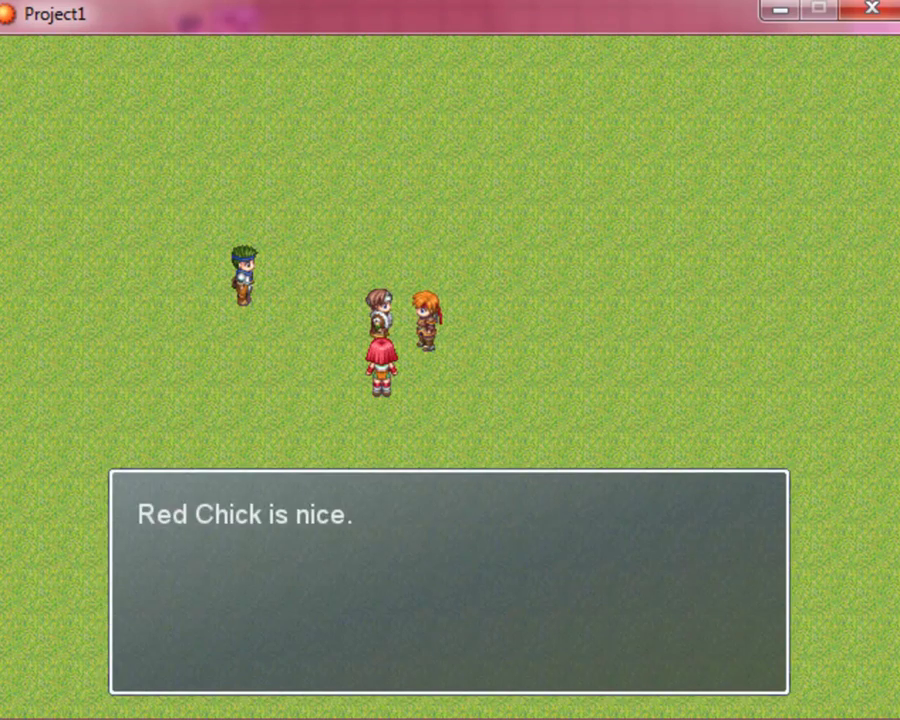
key("Return")
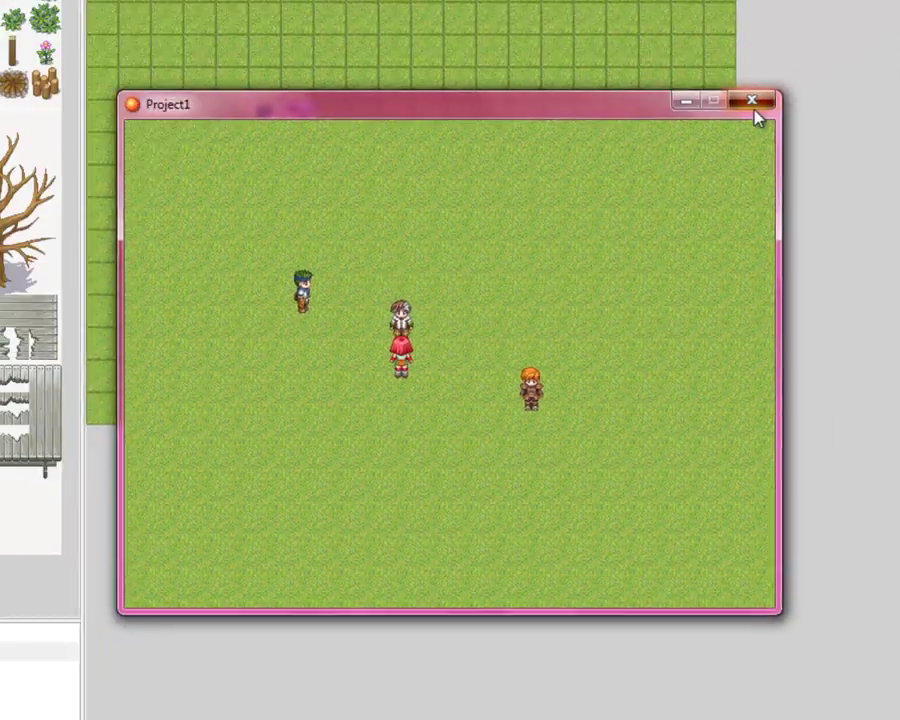
Close the playtest and paint a winding dirt path across the map on Layer 1
left_click(752, 101)
left_click(177, 45)
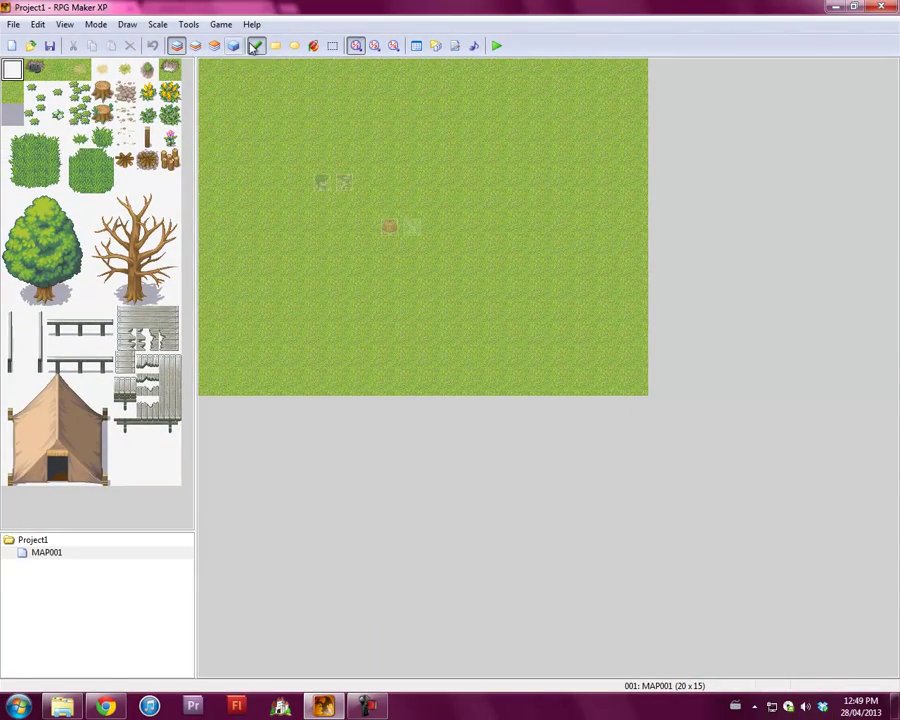
left_click(197, 45)
left_click(79, 69)
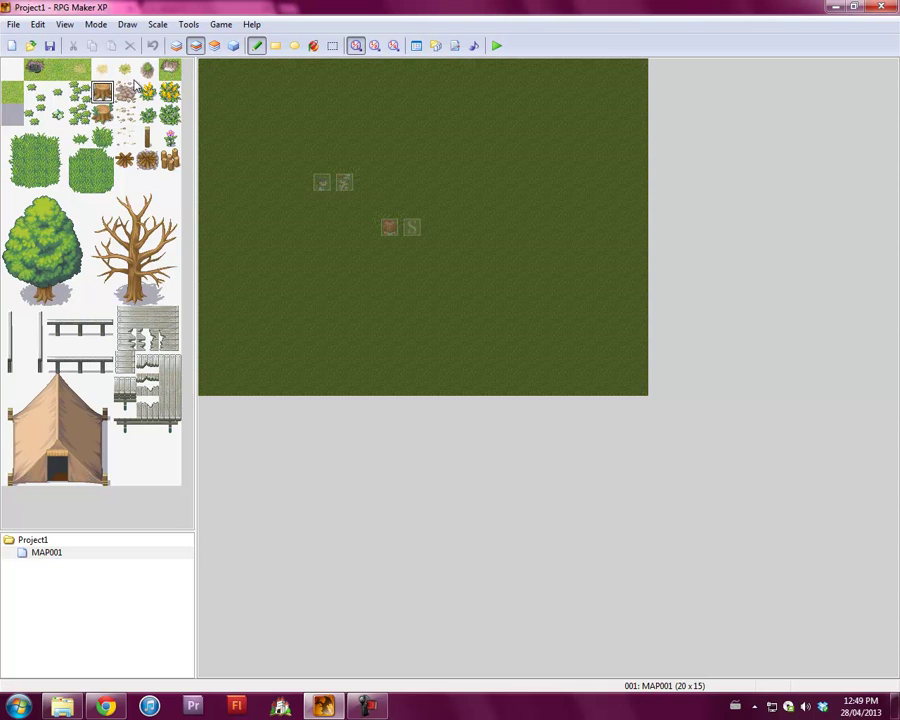
left_click(176, 45)
mouse_move(322, 116)
left_mouse_down()
mouse_move(321, 137)
mouse_move(368, 207)
mouse_move(418, 175)
mouse_move(333, 168)
mouse_move(275, 149)
mouse_move(275, 102)
mouse_move(403, 147)
mouse_move(404, 170)
mouse_move(563, 279)
mouse_move(428, 199)
mouse_move(543, 282)
mouse_move(370, 321)
mouse_move(466, 337)
mouse_move(299, 364)
mouse_move(355, 393)
mouse_move(382, 342)
mouse_move(512, 315)
left_mouse_up()
On Layer 2, place three large green trees and a tree stump near the top-left
left_click(196, 46)
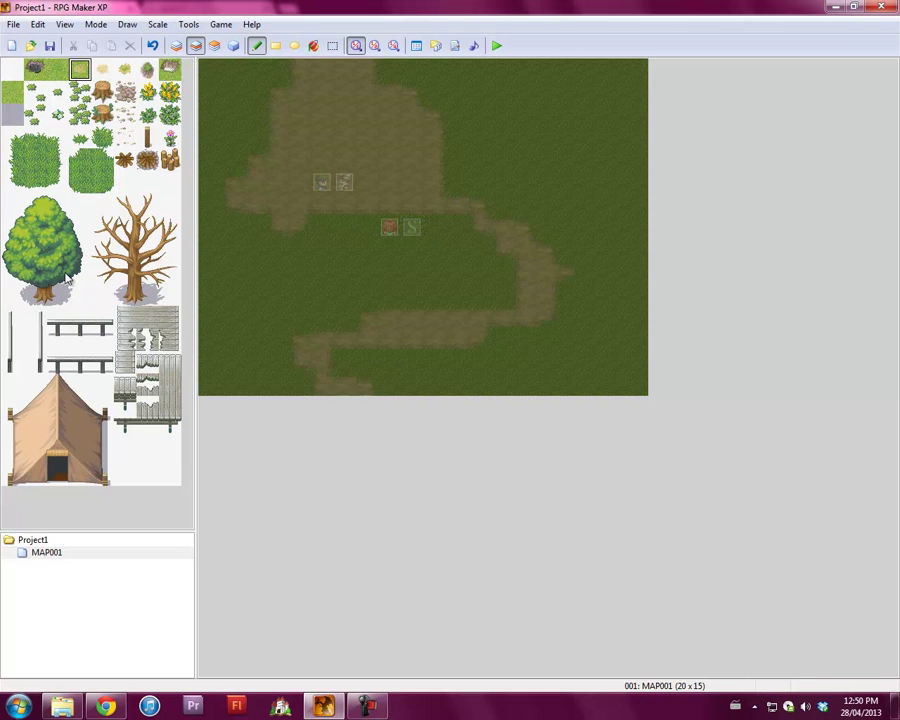
left_click_drag(12, 205, 80, 295)
left_click(287, 210)
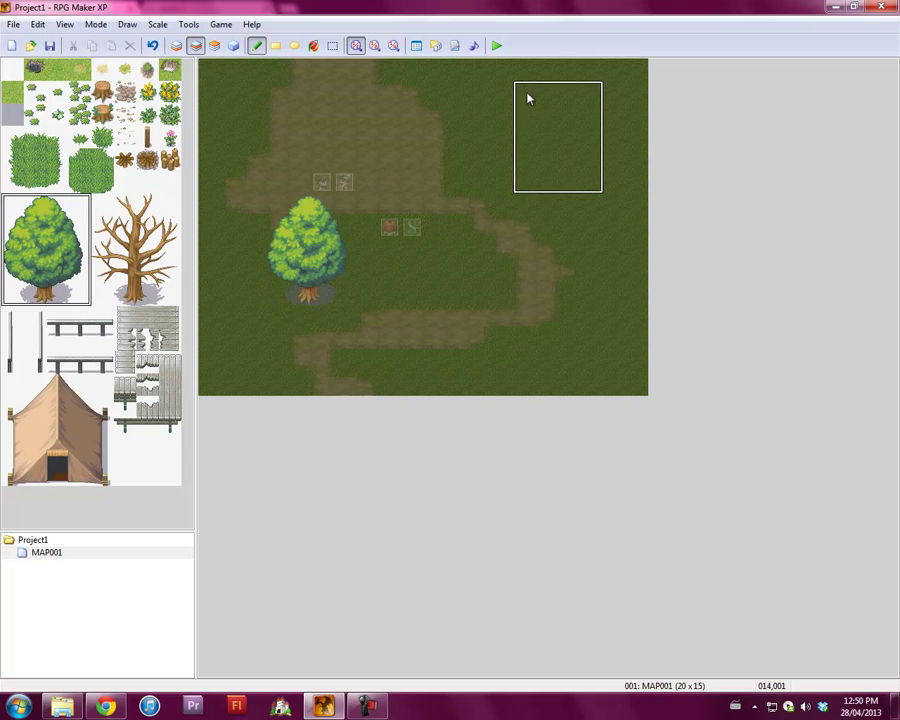
left_click(526, 94)
left_click(526, 303)
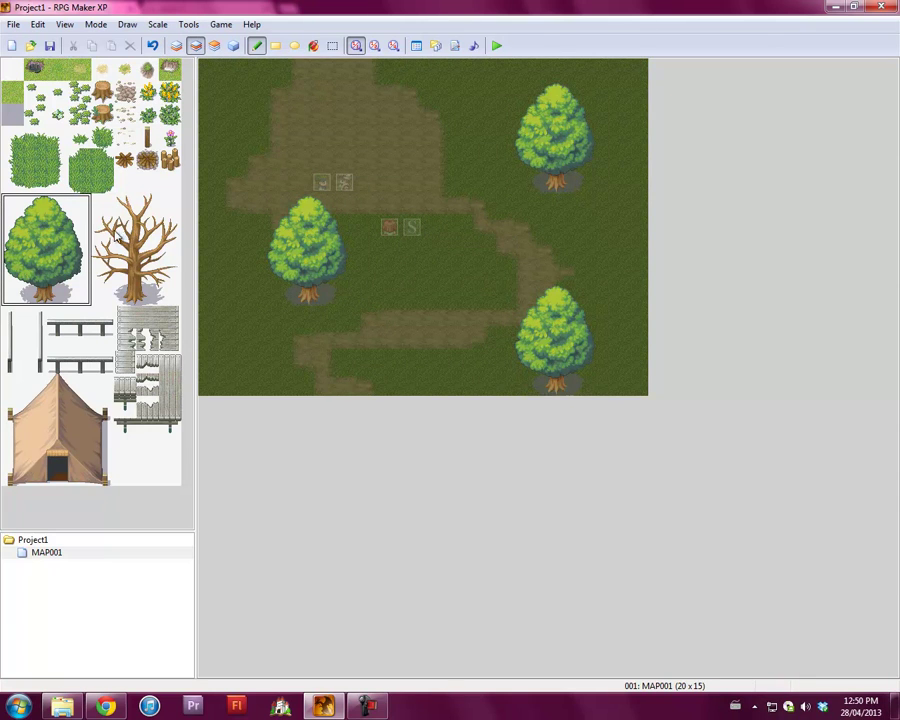
left_click(105, 94)
left_click(237, 122)
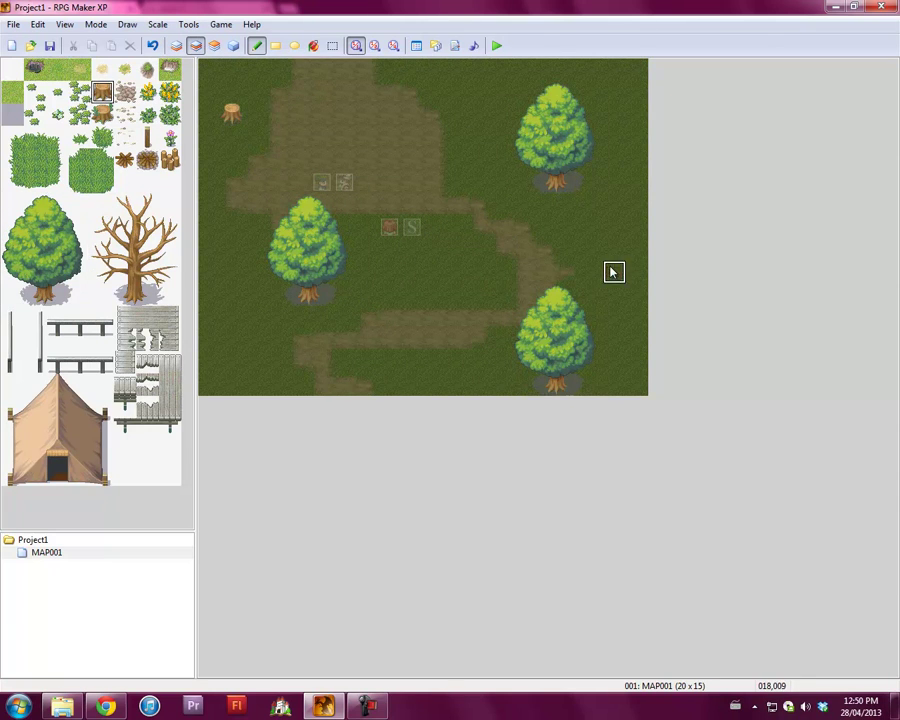